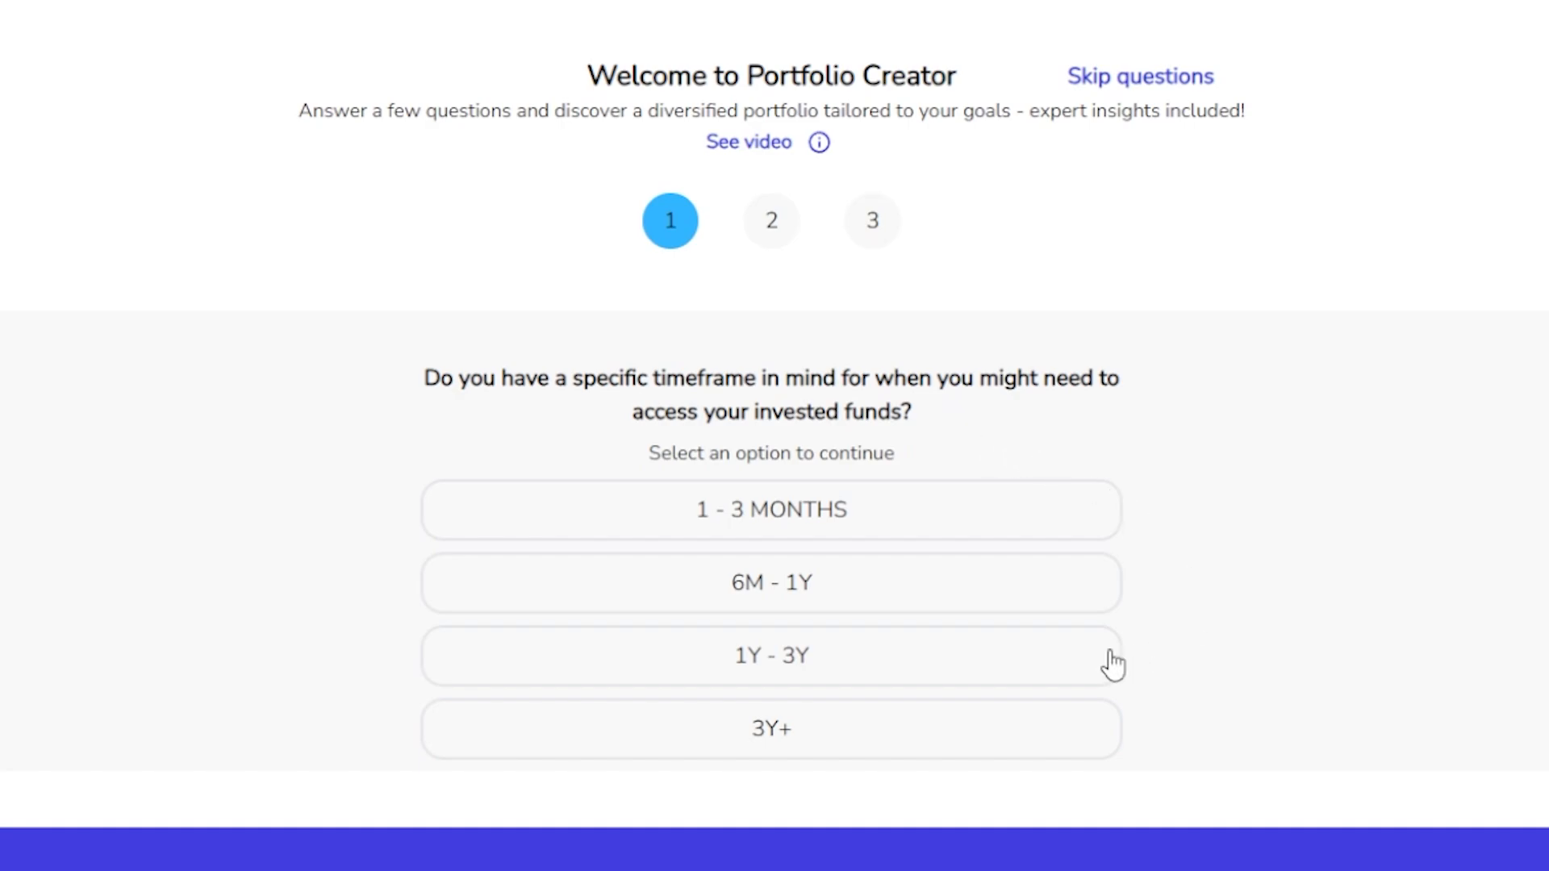
# Answer the investment timeframe question with 1Y - 3Y and continue to the next question.
pyautogui.click(1049, 678)
pyautogui.click(1031, 726)
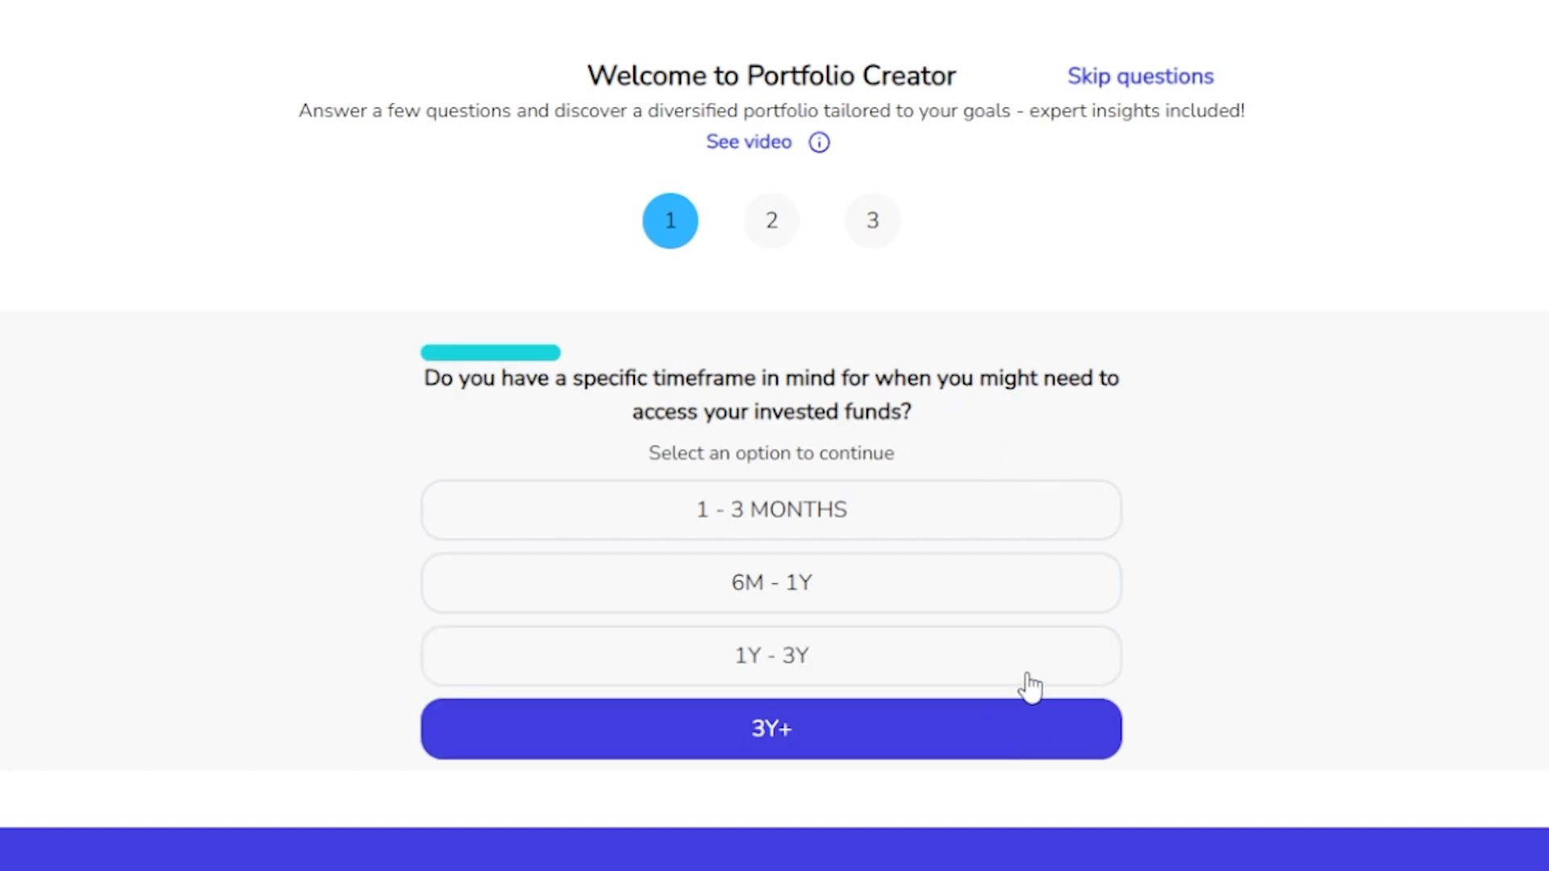
pyautogui.click(1028, 680)
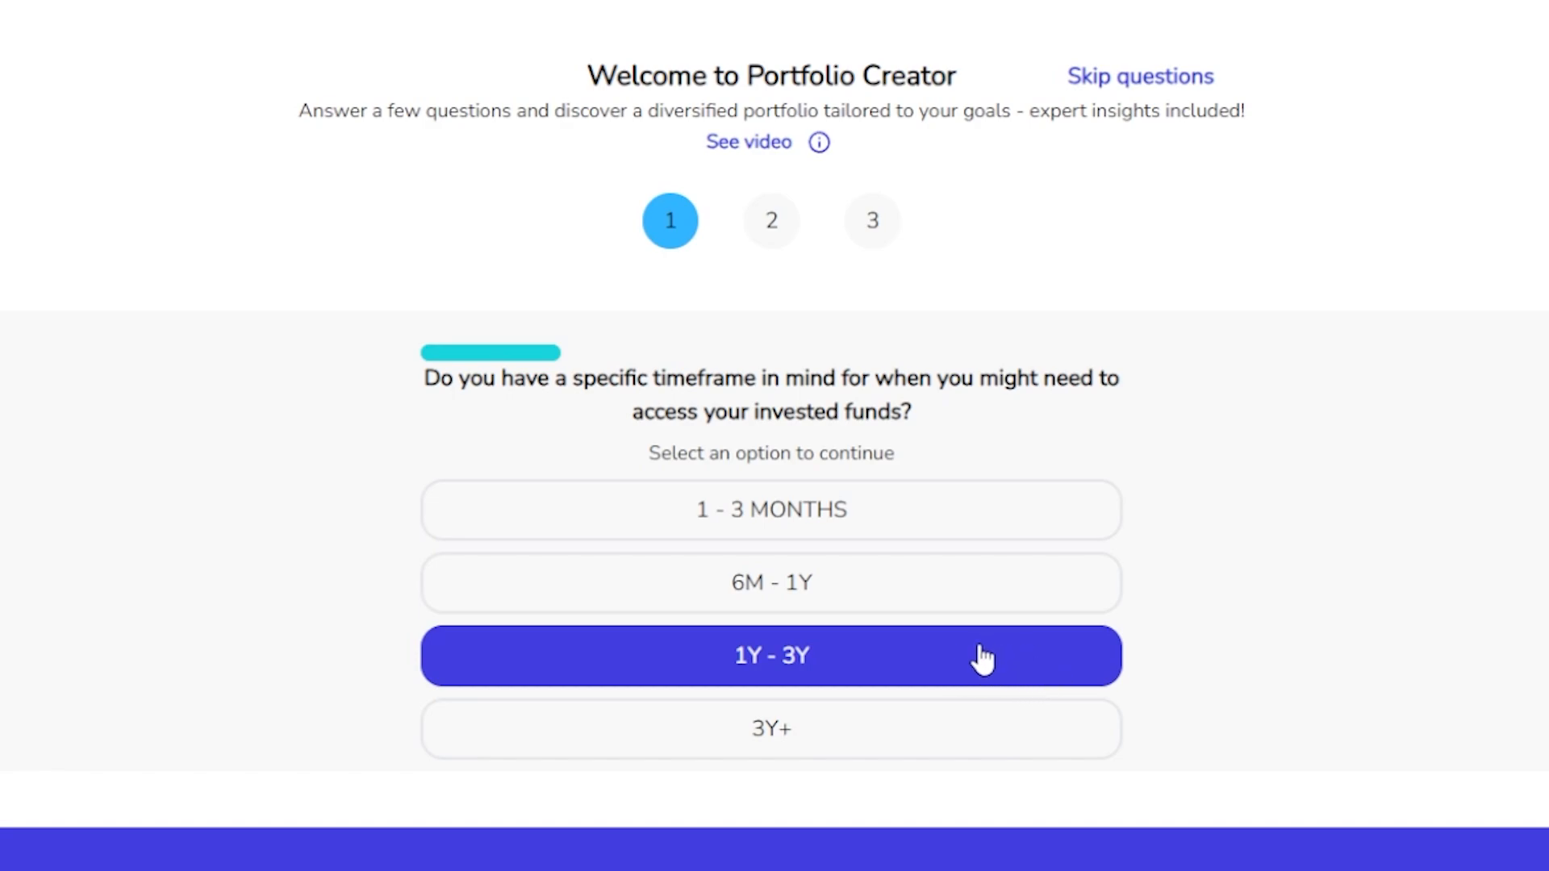
pyautogui.click(975, 526)
pyautogui.click(955, 585)
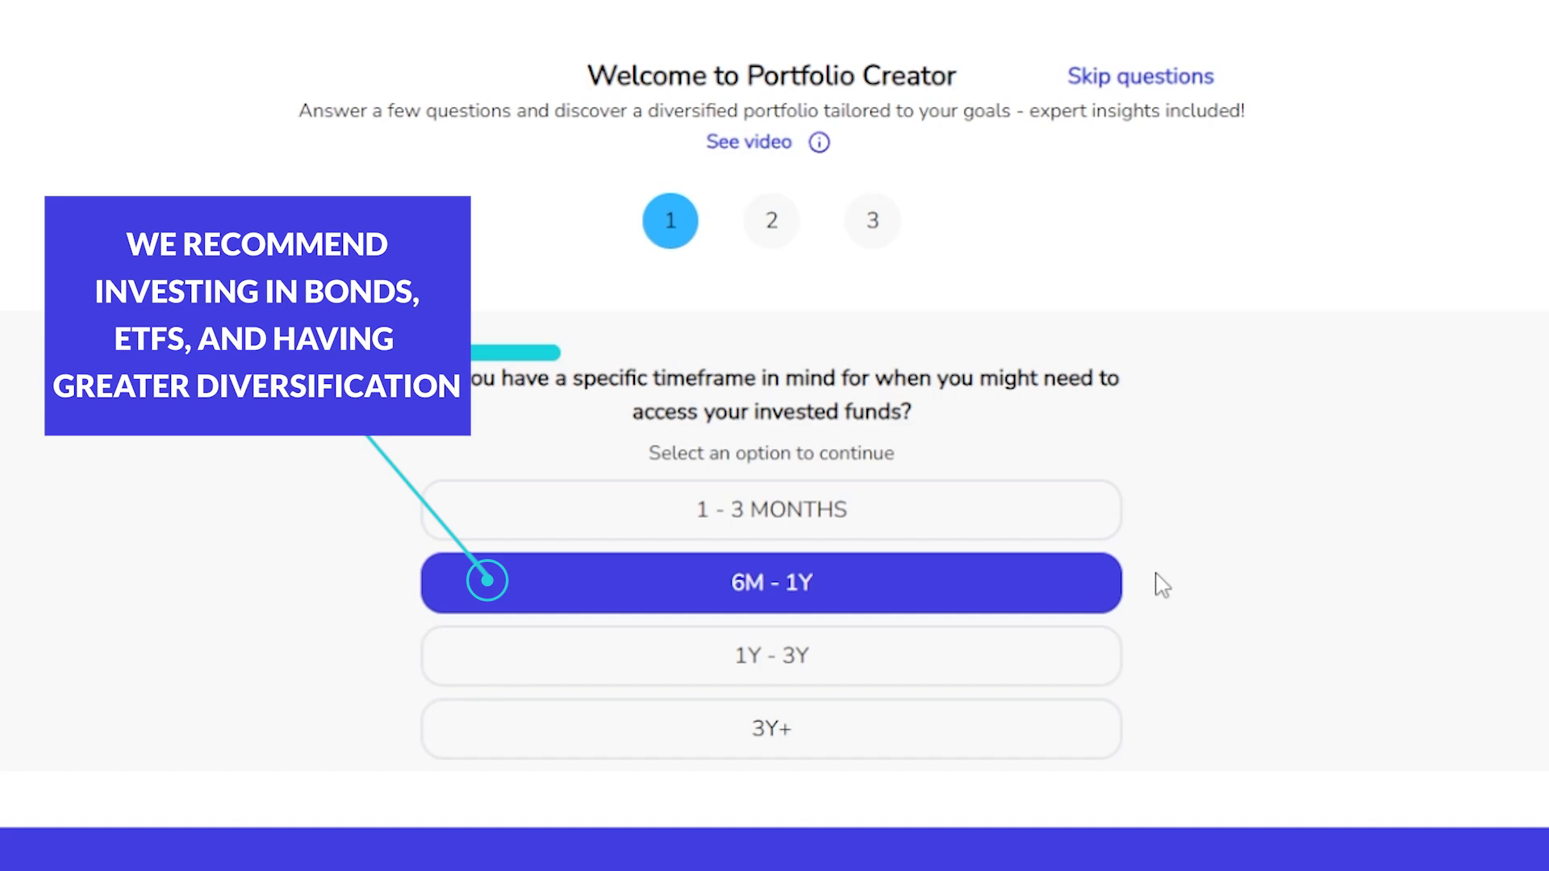
pyautogui.click(1076, 649)
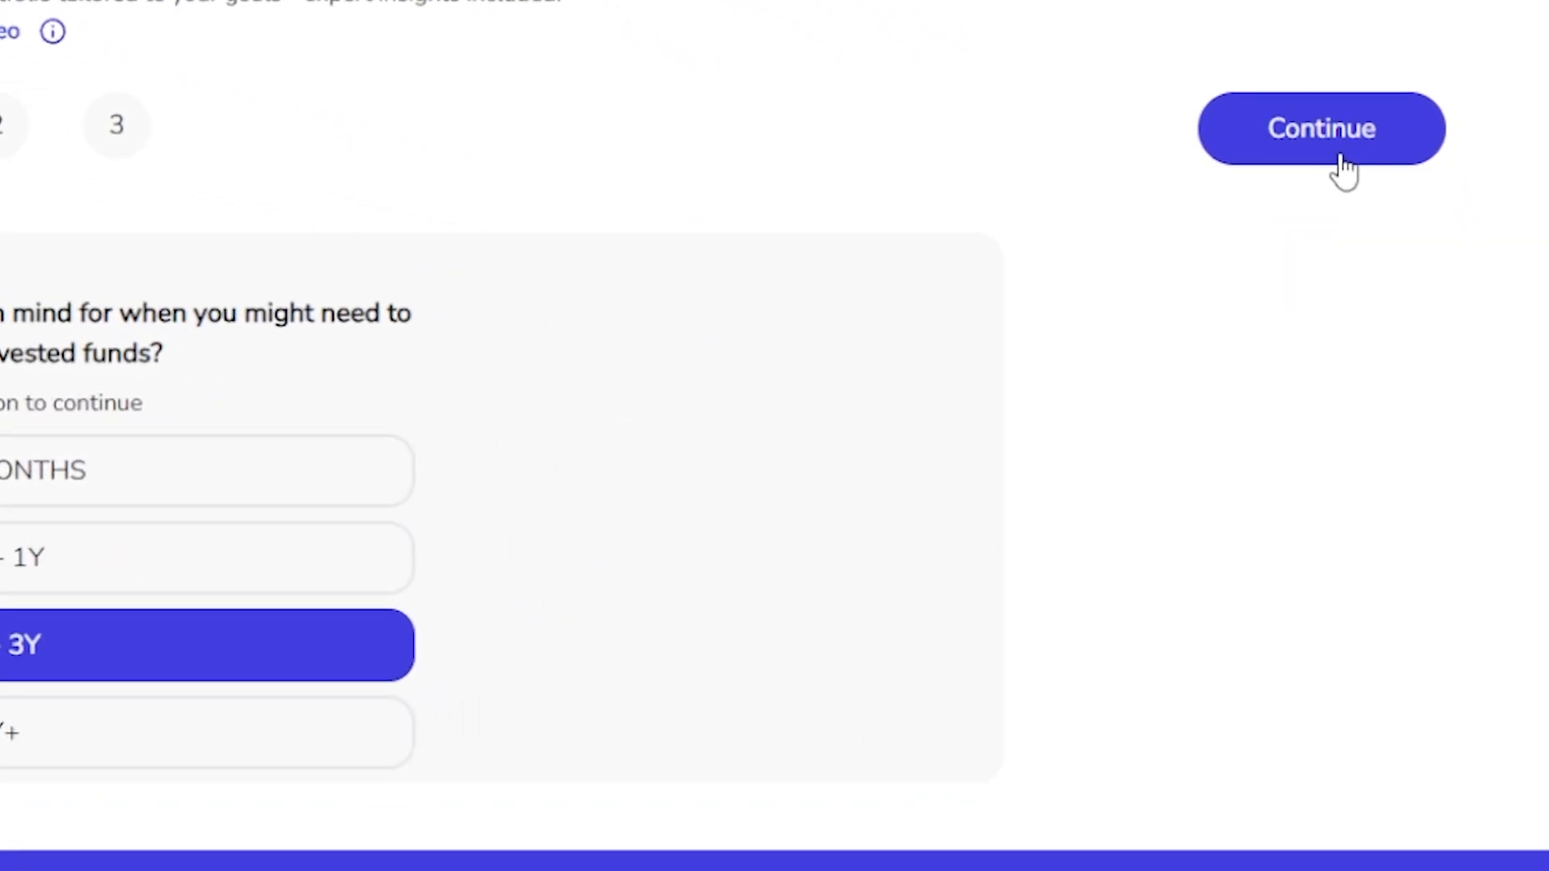
pyautogui.click(1398, 149)
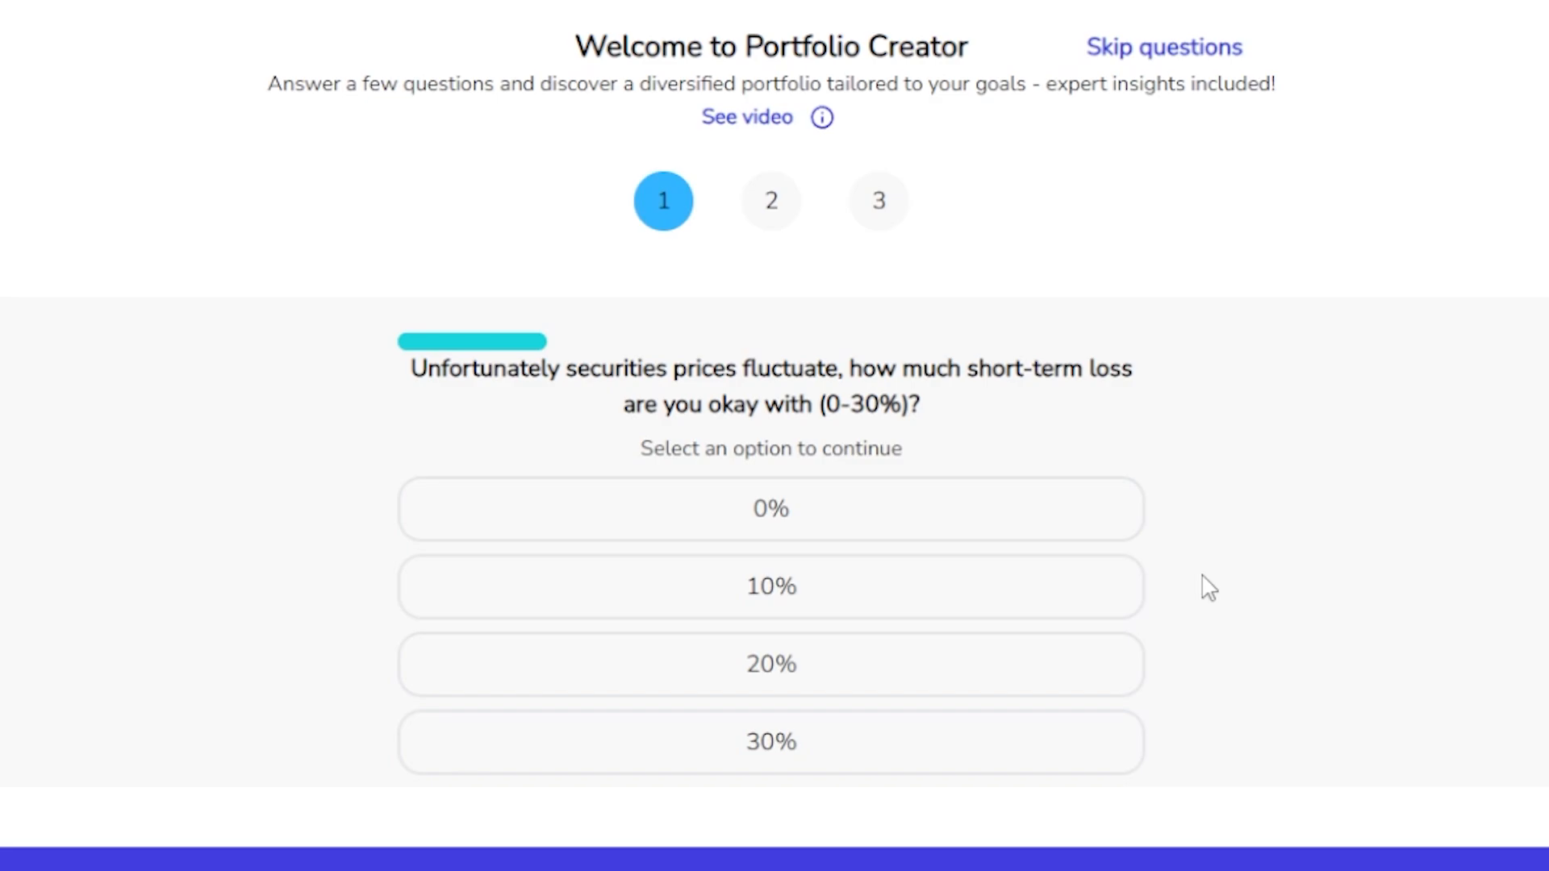
# Set the acceptable short-term loss to 20% and continue to the next question.
pyautogui.click(1058, 689)
pyautogui.click(1055, 746)
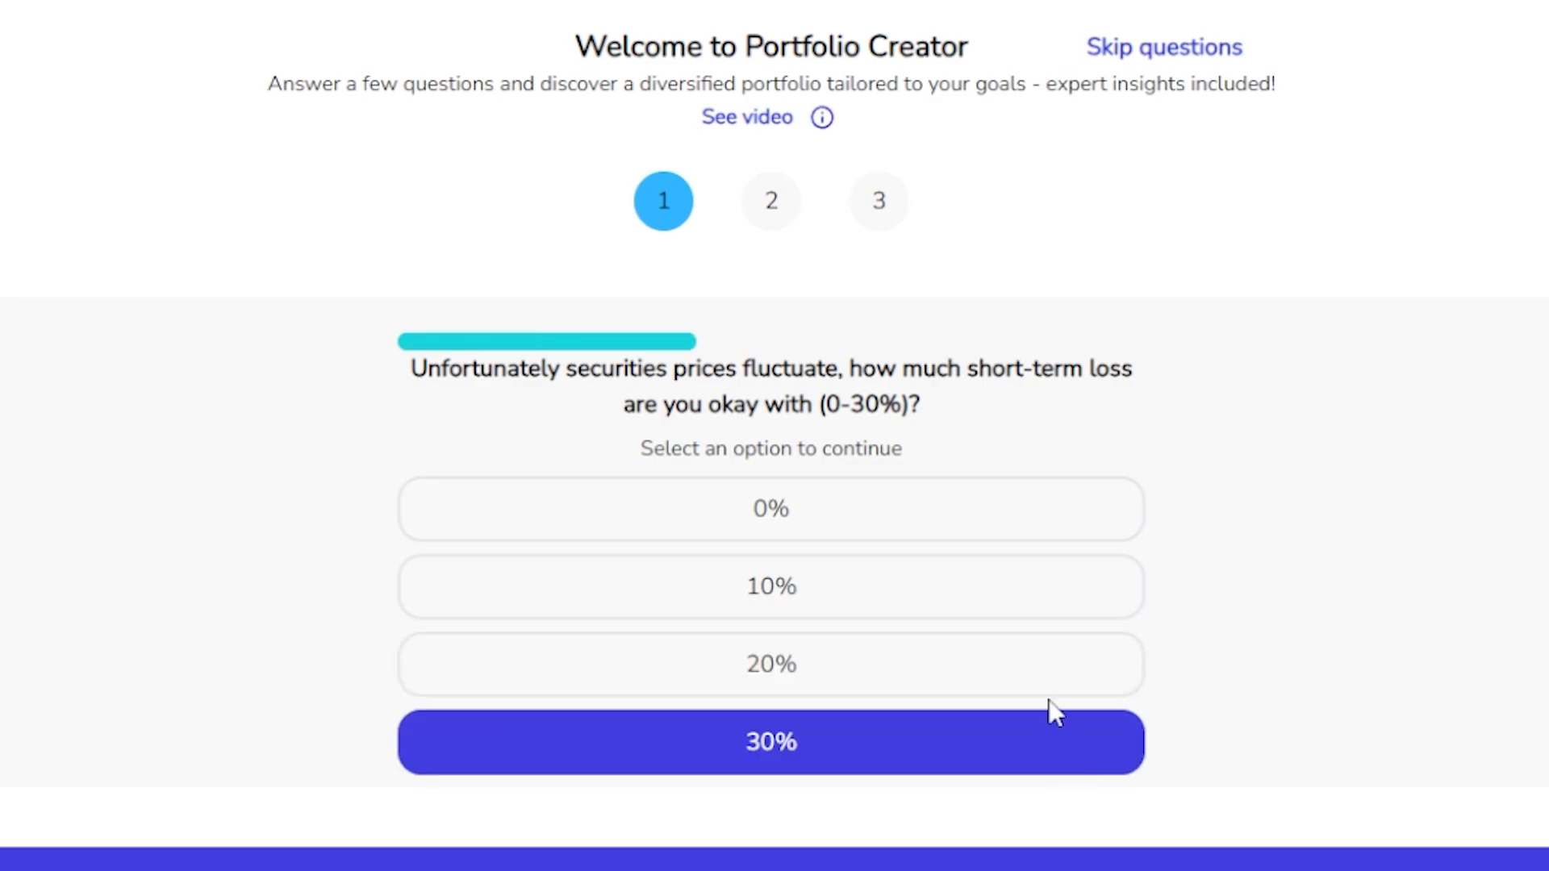
pyautogui.click(1049, 692)
pyautogui.click(1060, 528)
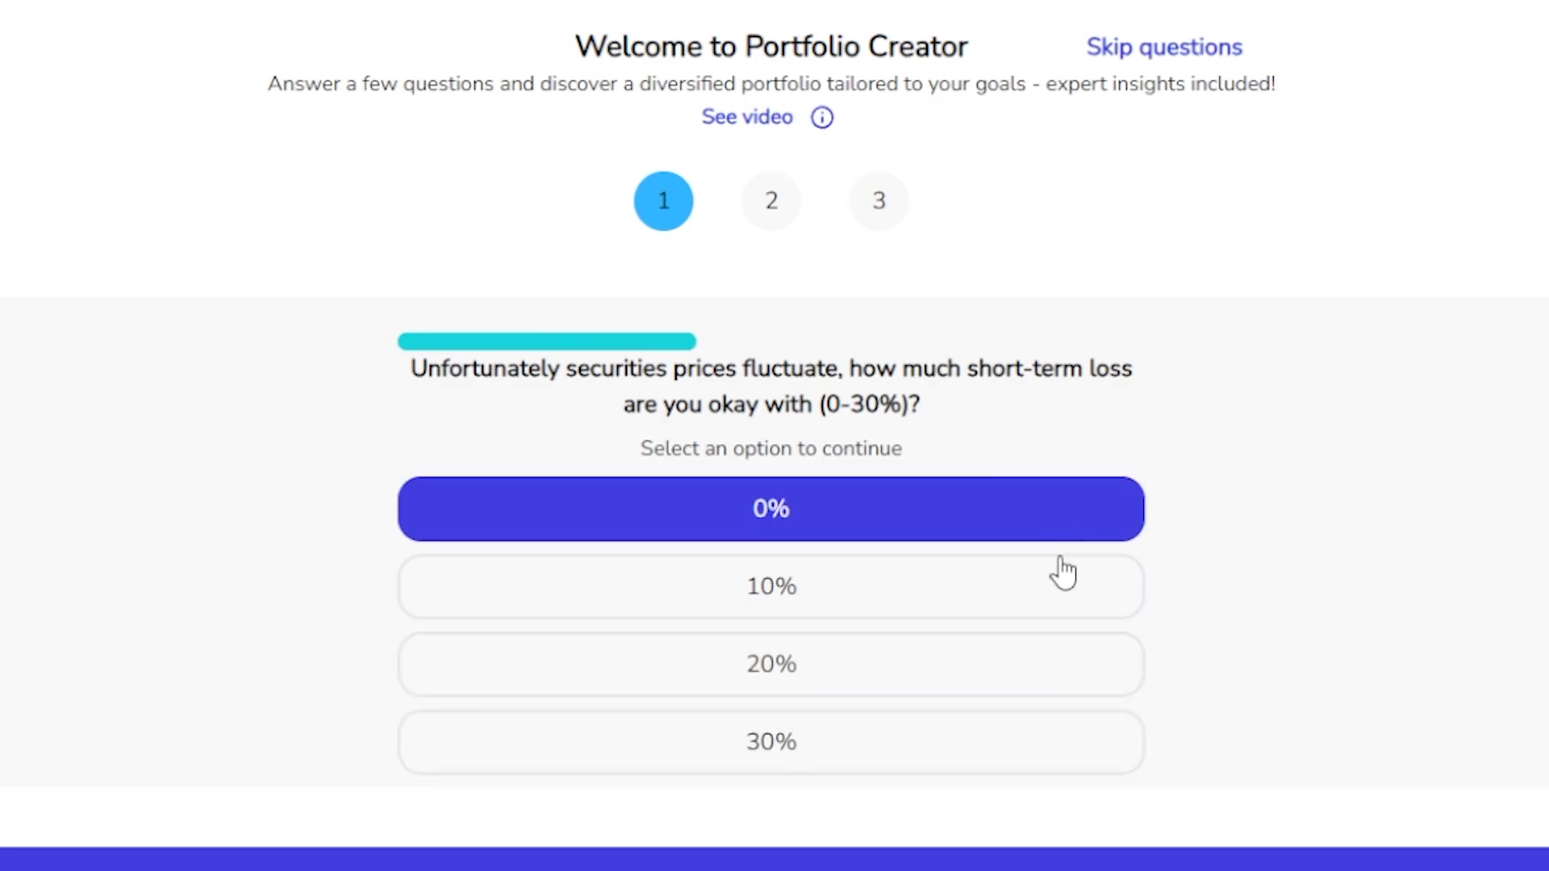
pyautogui.click(1061, 575)
pyautogui.click(1065, 534)
pyautogui.click(1067, 588)
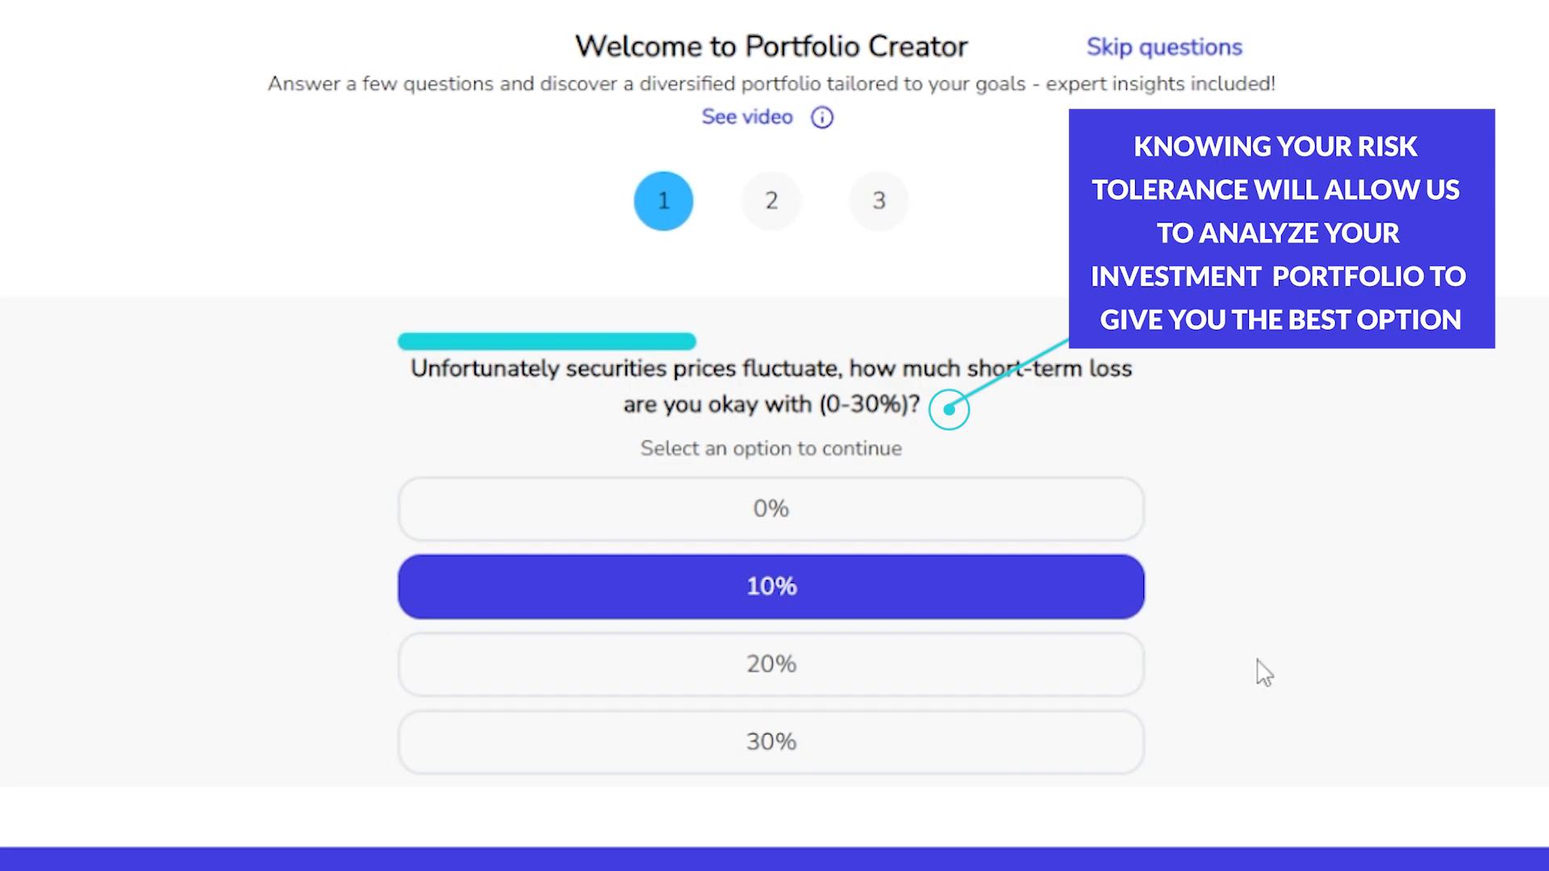
pyautogui.click(1099, 673)
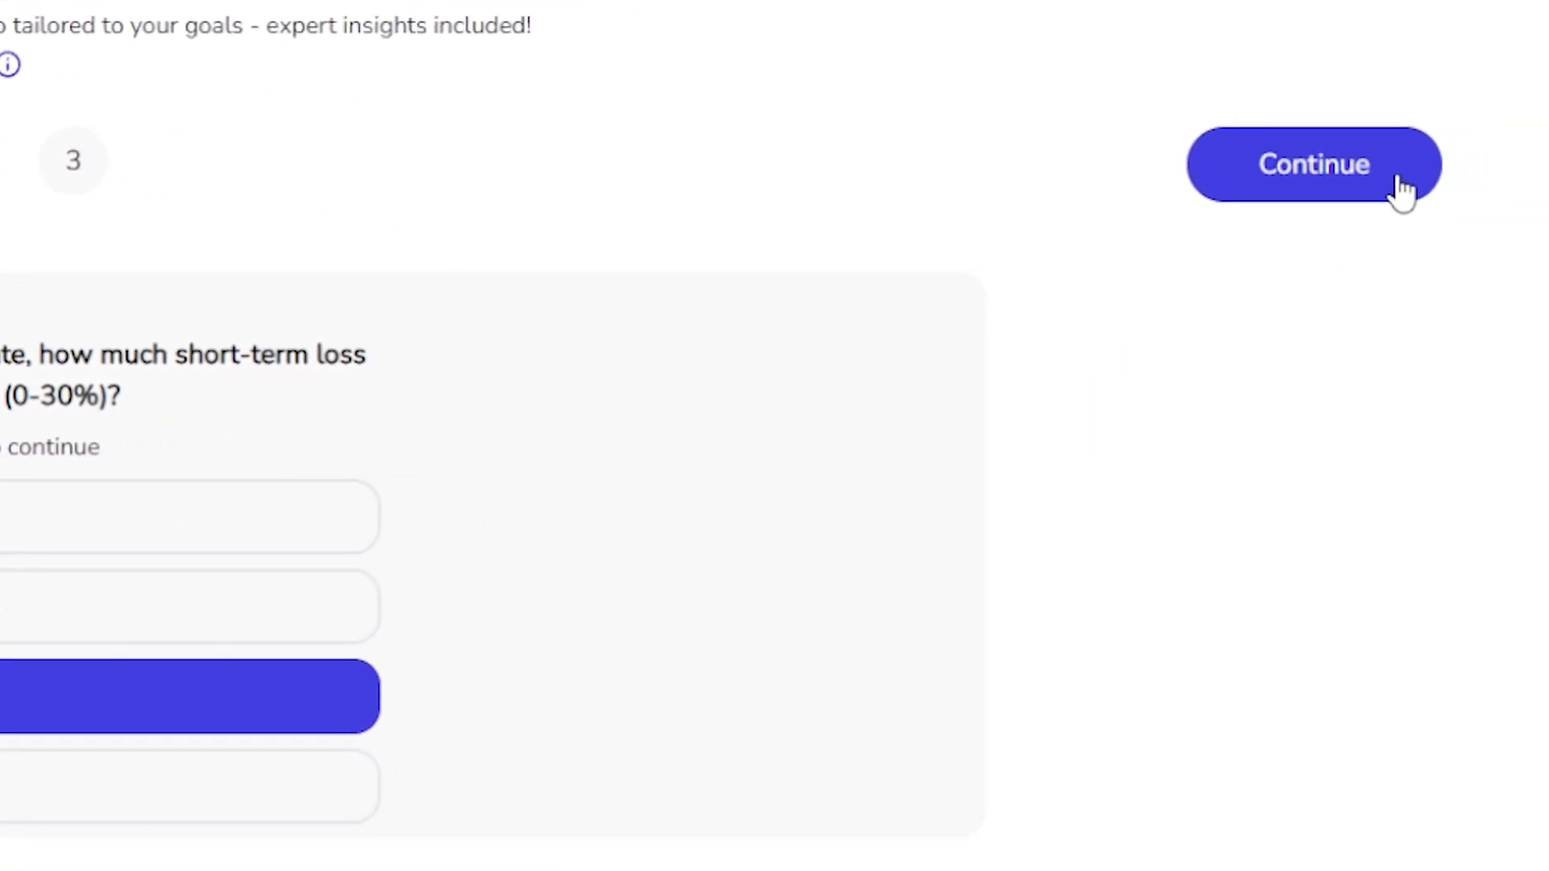
pyautogui.click(1403, 192)
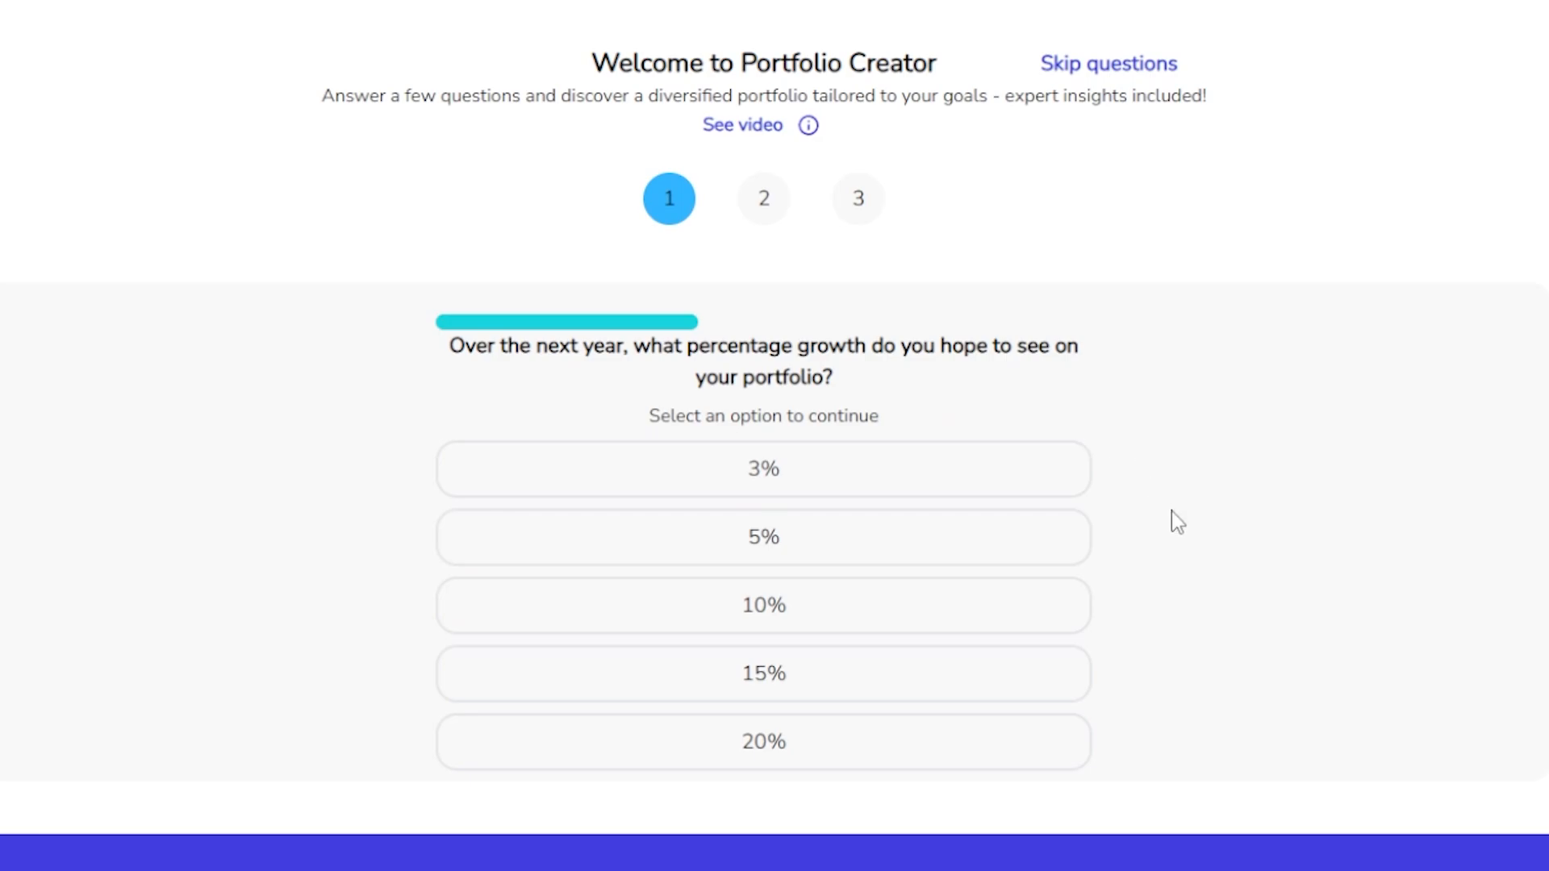
# Choose 15% as the hoped-for portfolio growth over the next year and continue.
pyautogui.click(1035, 730)
pyautogui.click(1021, 684)
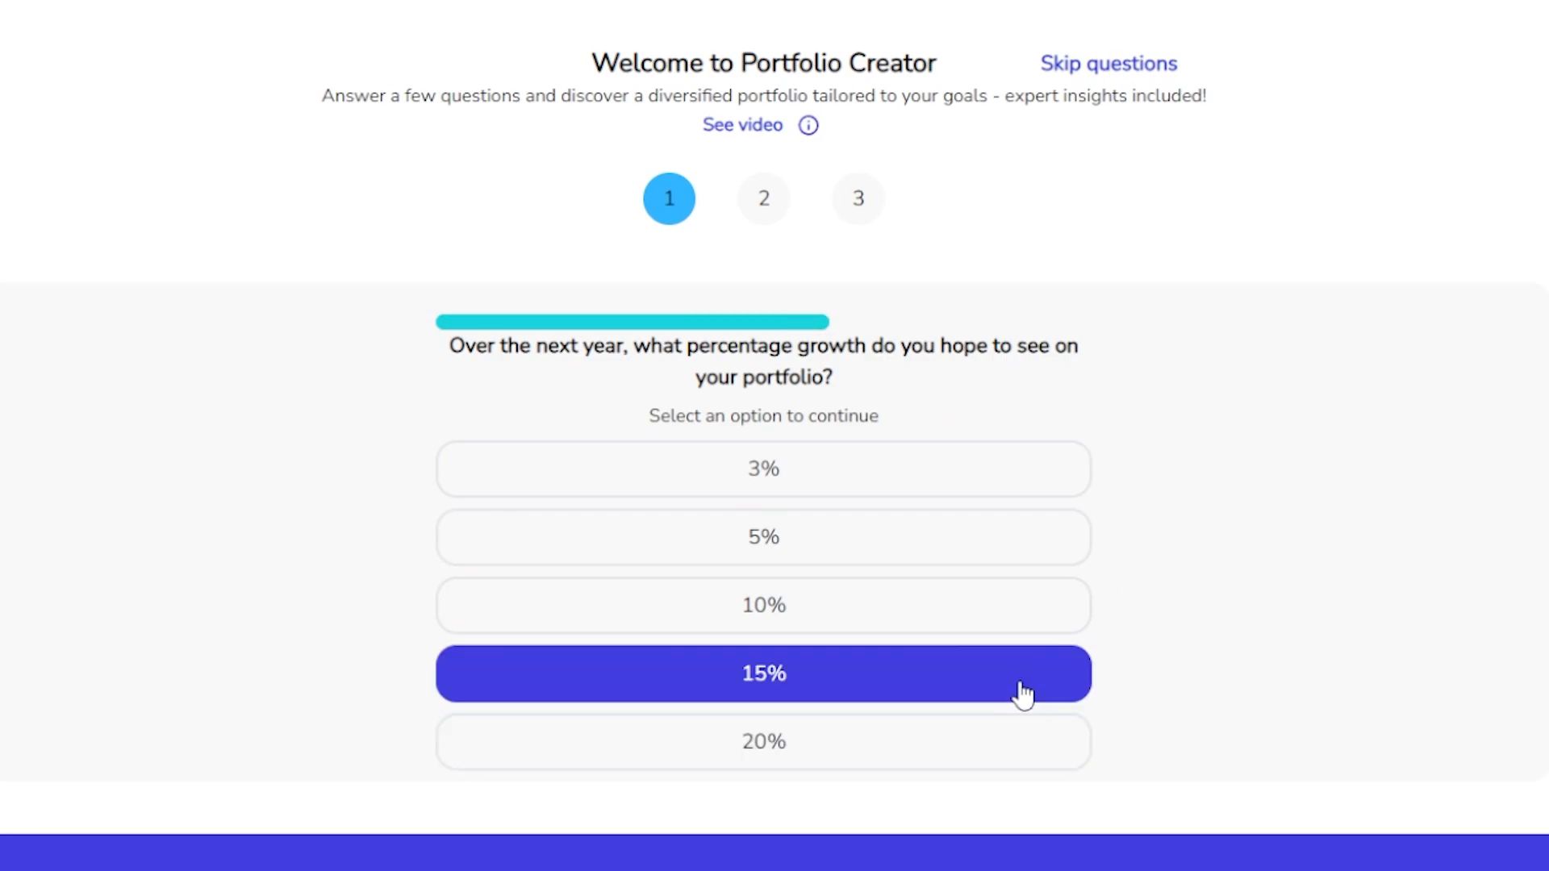
pyautogui.click(1019, 742)
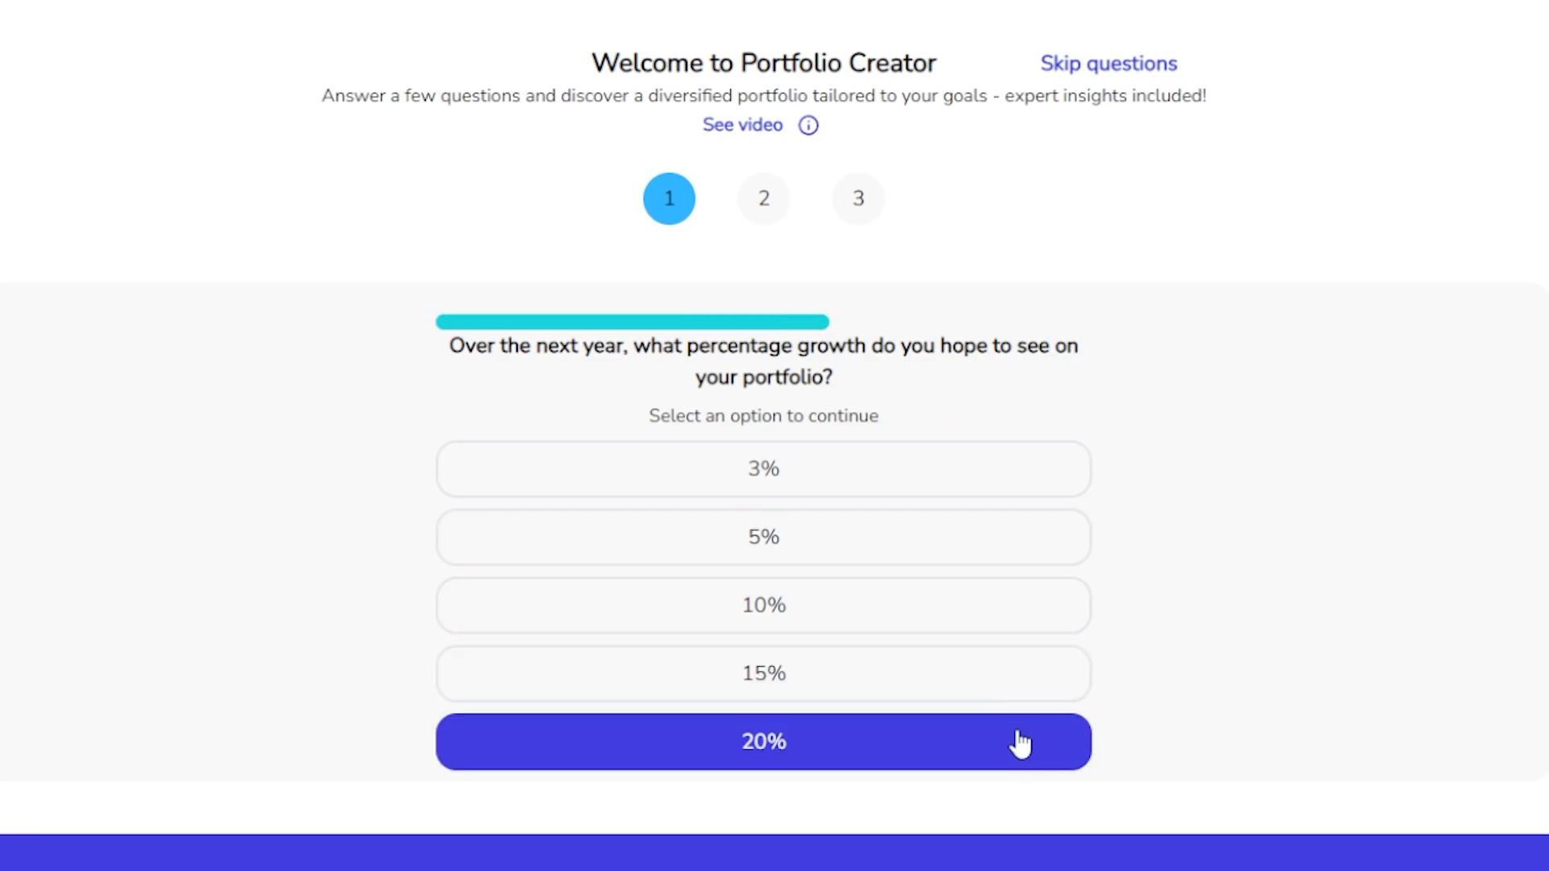
pyautogui.click(1020, 692)
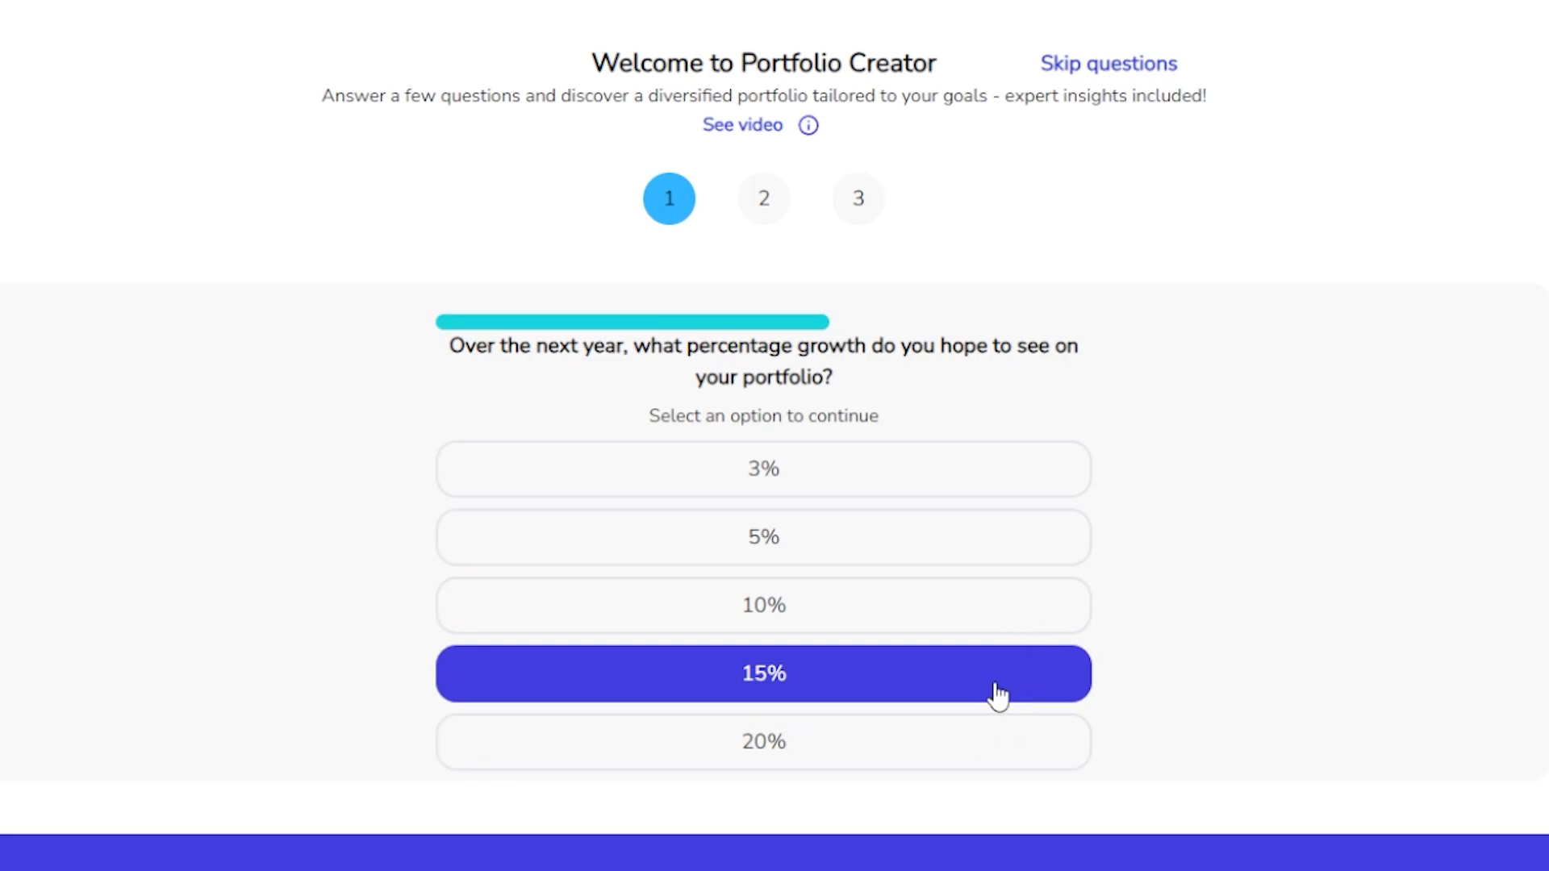
pyautogui.click(974, 762)
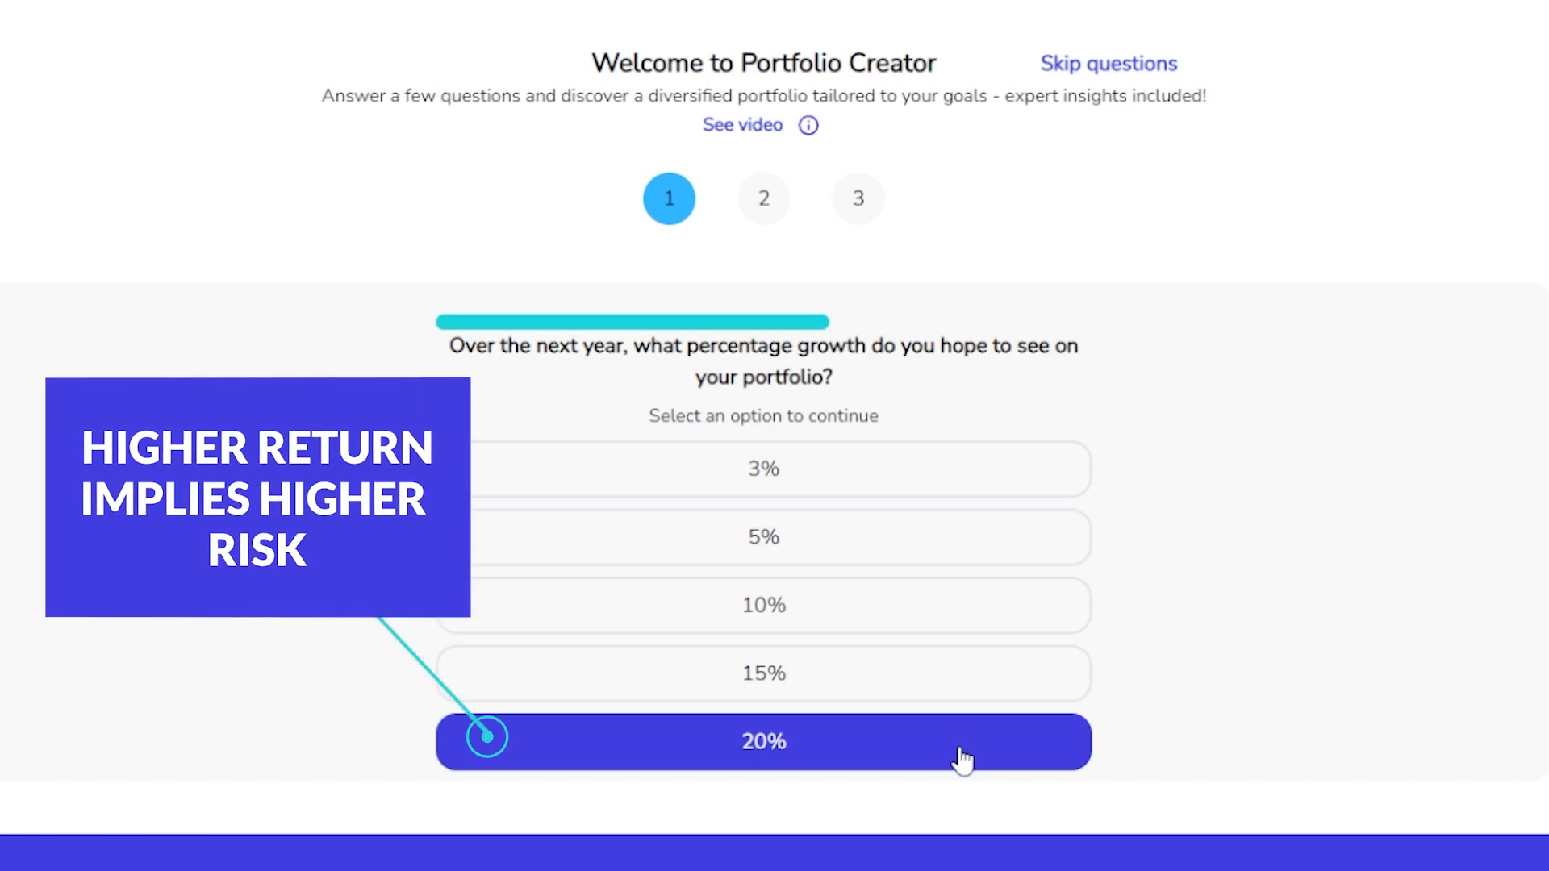
pyautogui.click(969, 702)
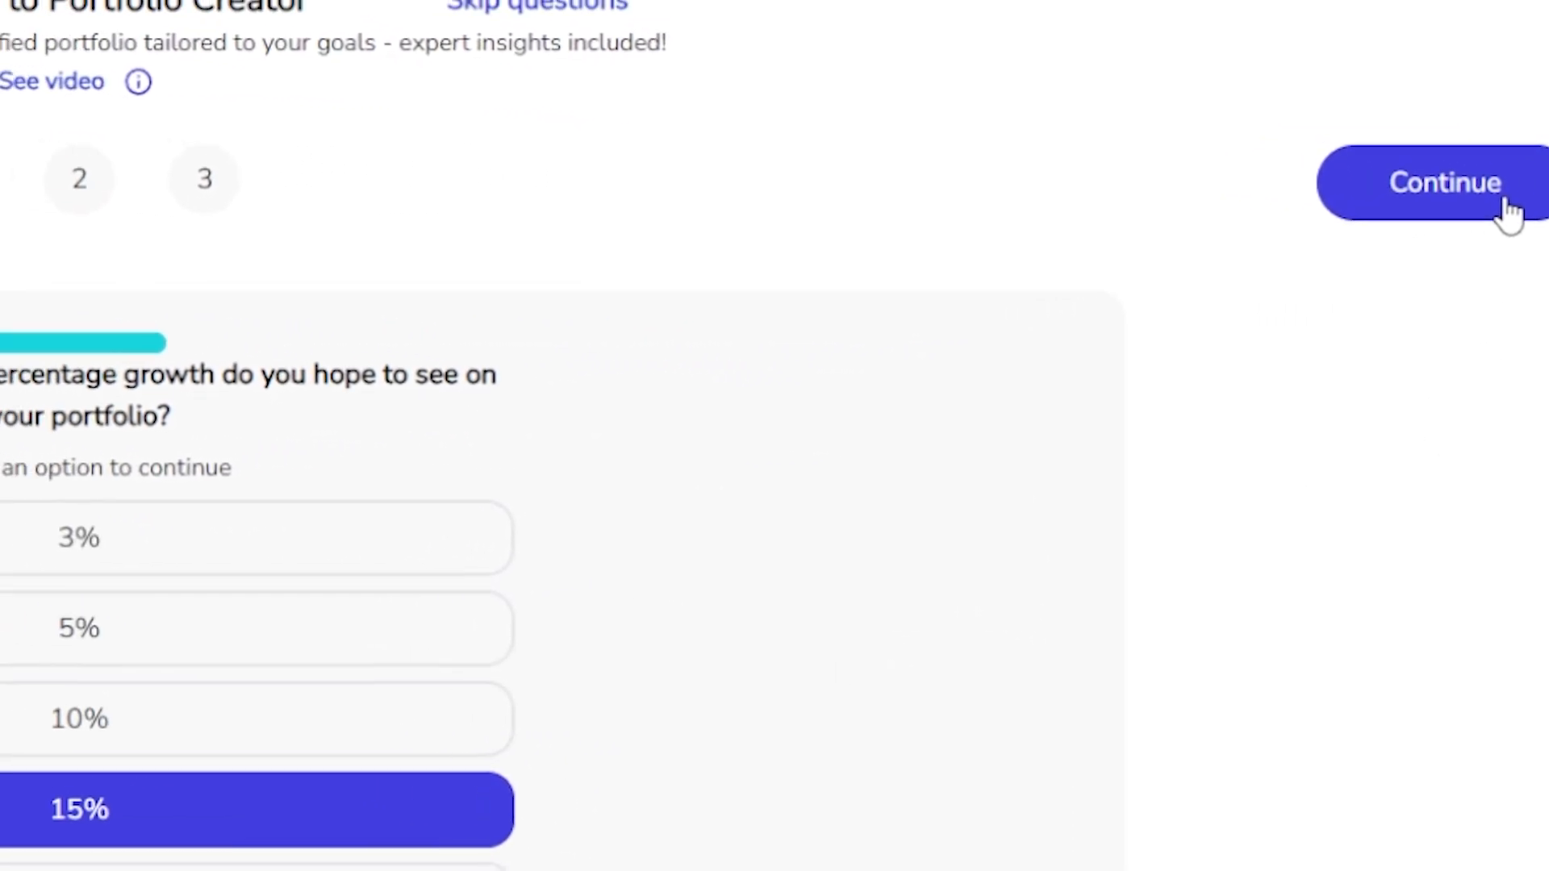
pyautogui.click(1493, 184)
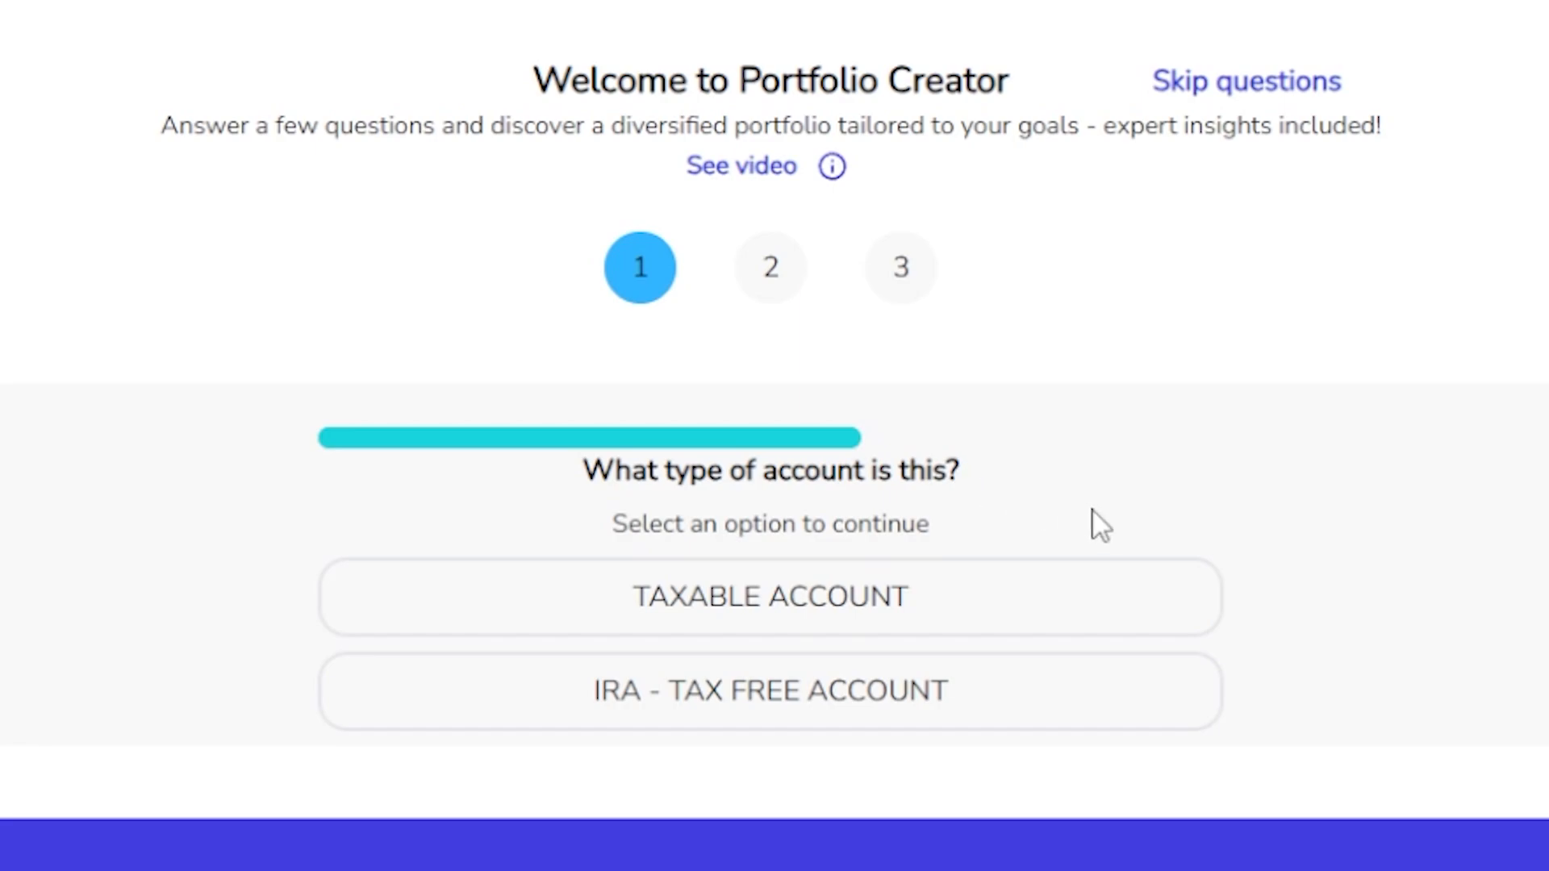
# Choose Taxable Account as the account type and continue to the next question.
pyautogui.click(1081, 593)
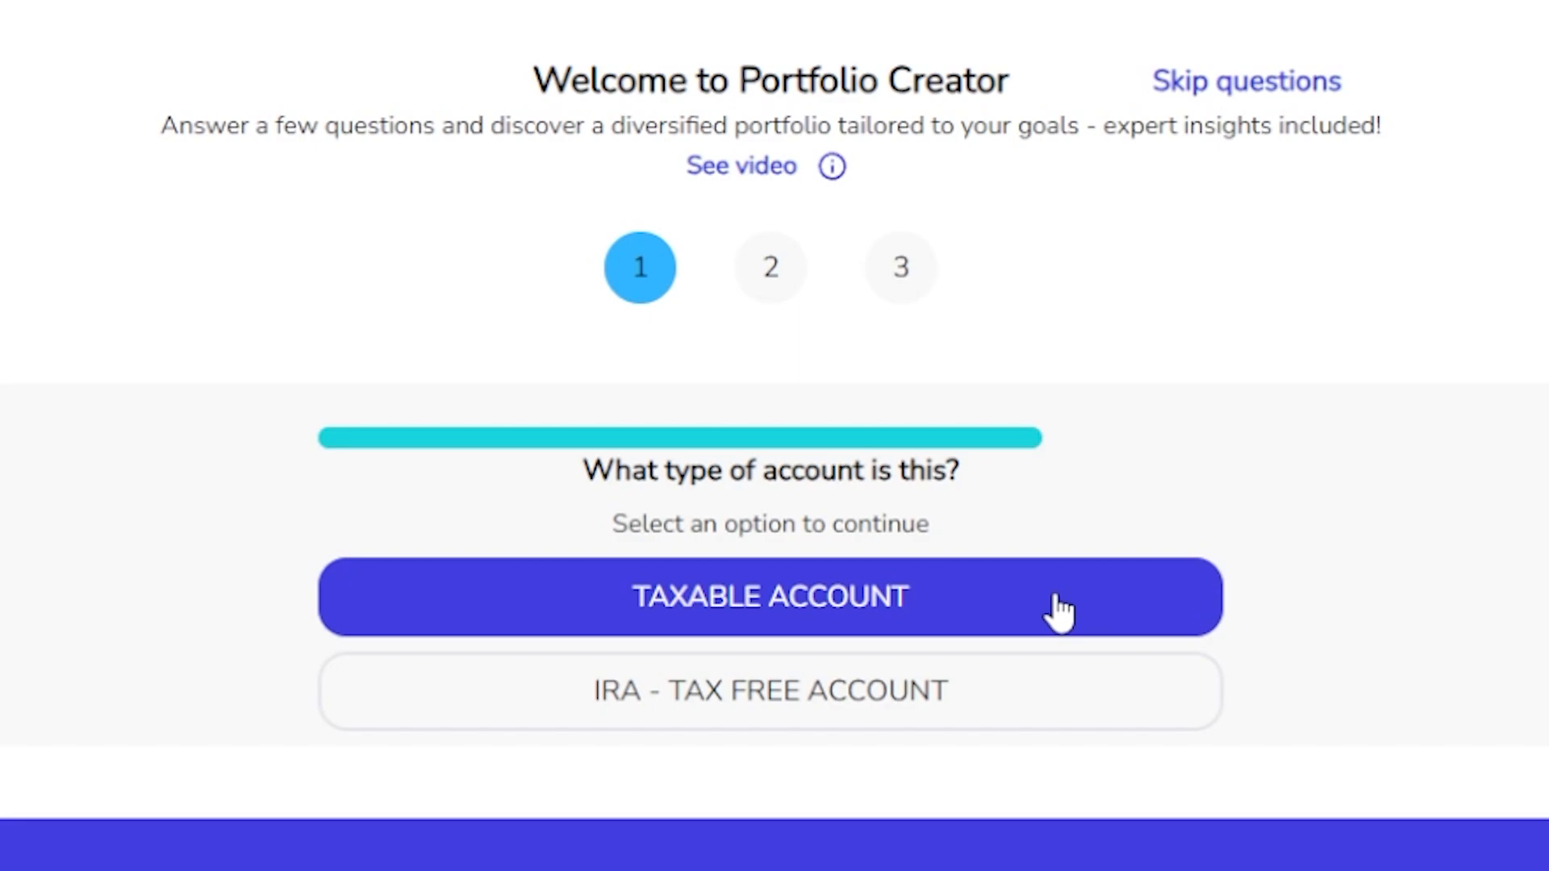
pyautogui.click(1051, 697)
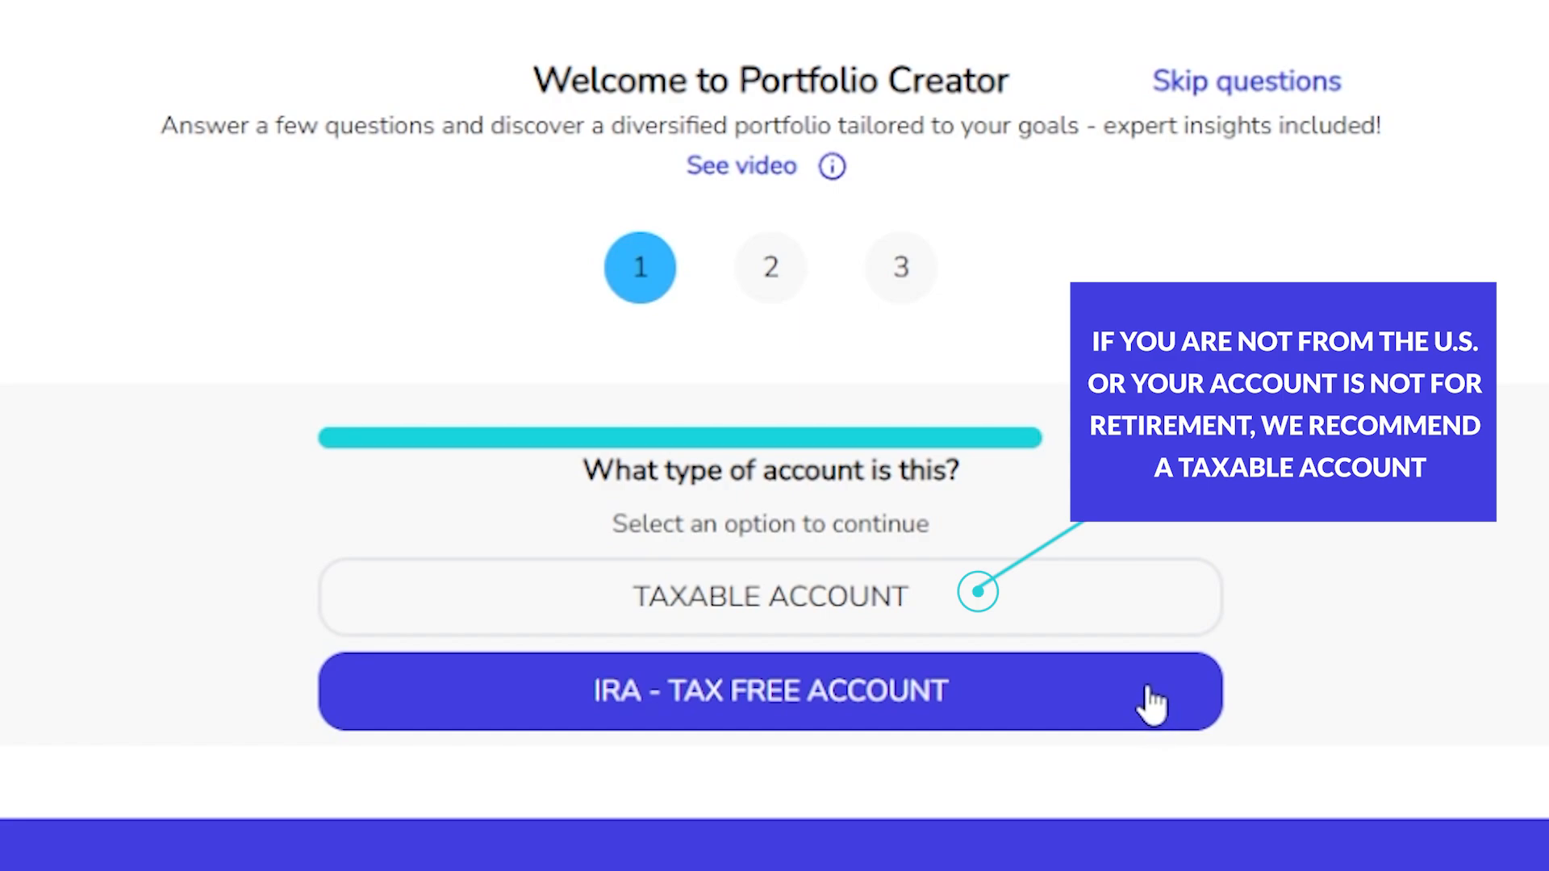
pyautogui.click(1126, 615)
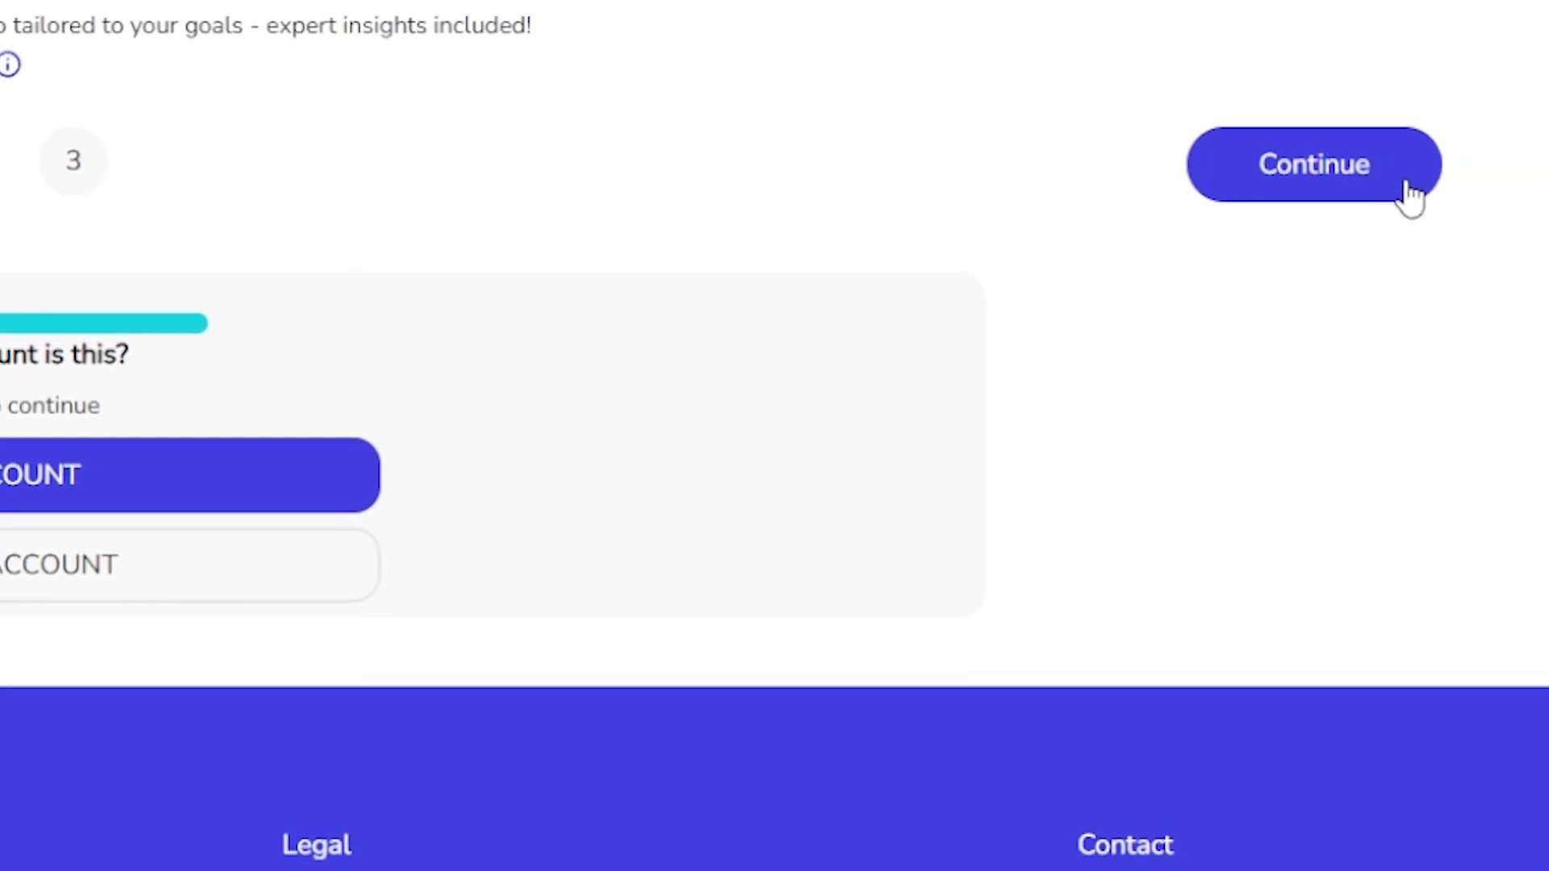
pyautogui.click(1412, 184)
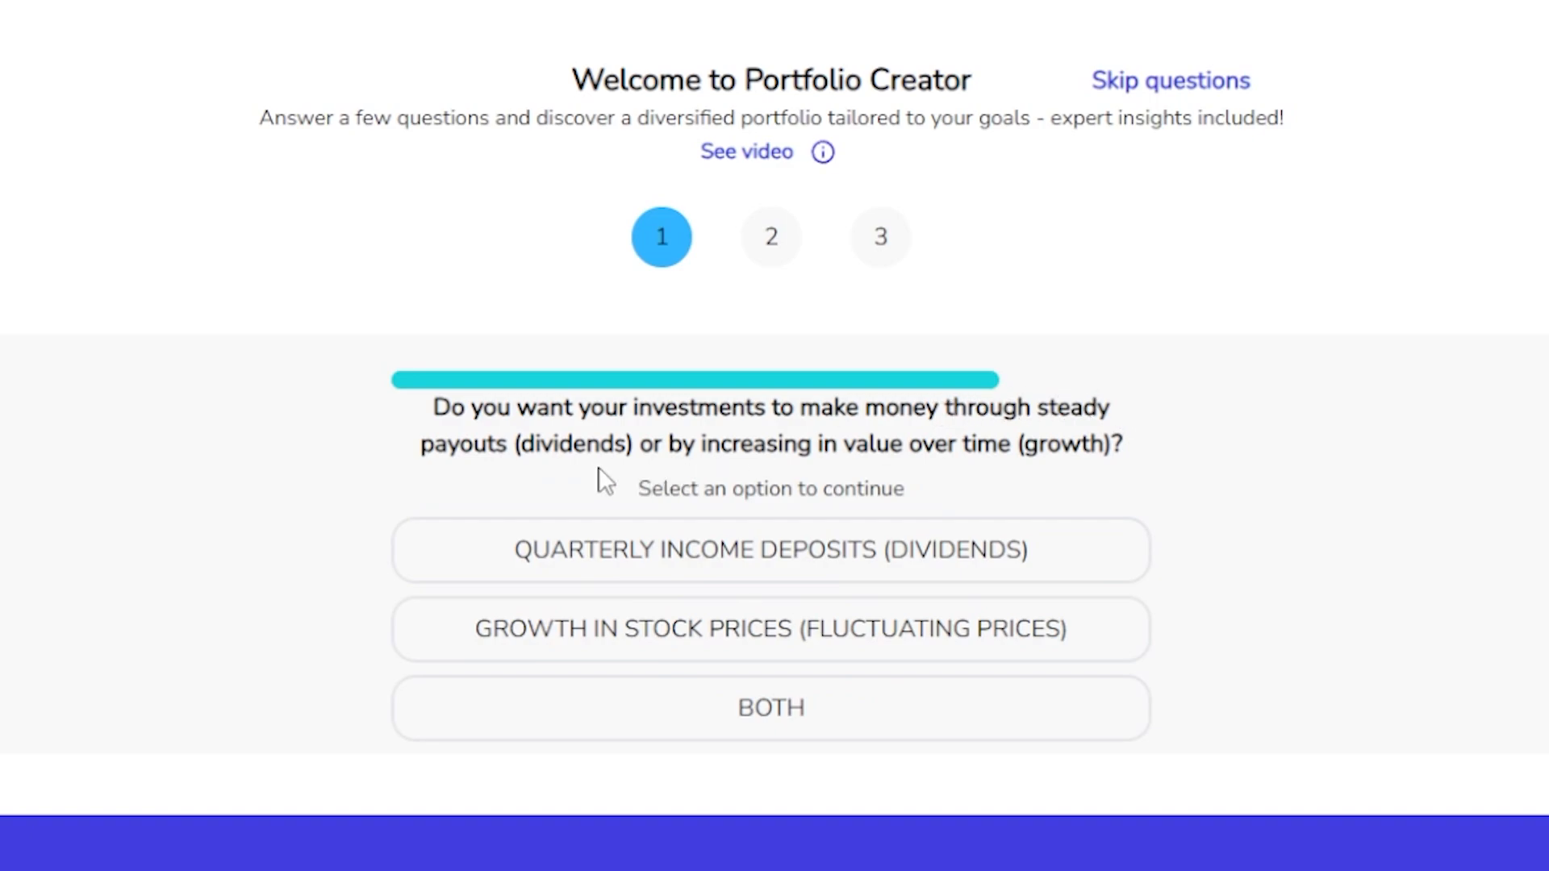
# Choose Both for dividend income and stock price growth, and continue to the securities selection.
pyautogui.click(1101, 566)
pyautogui.click(1095, 645)
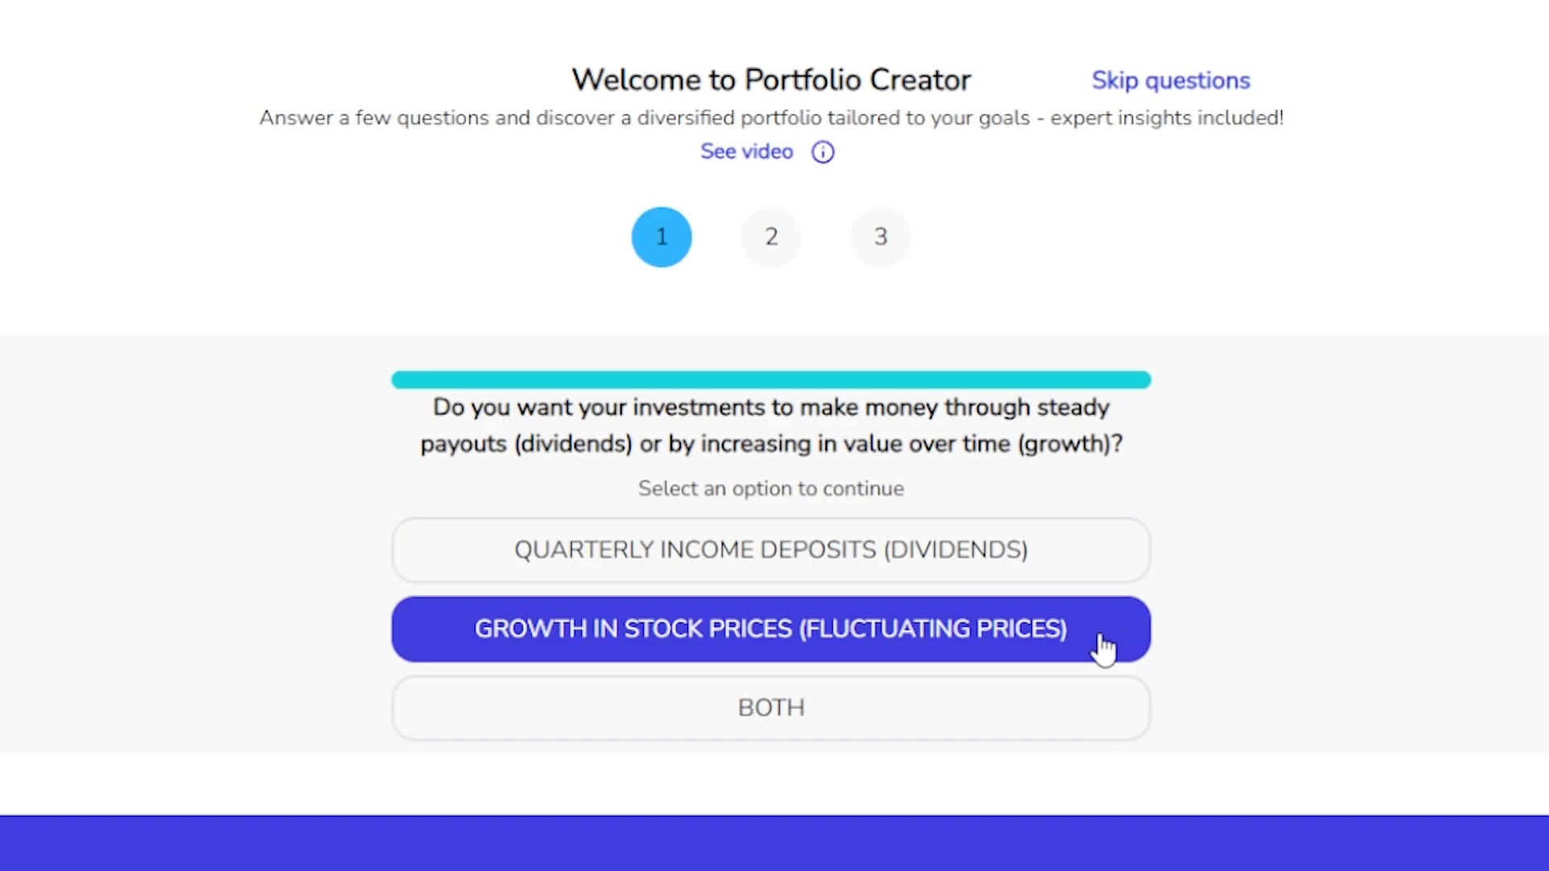
pyautogui.click(1112, 566)
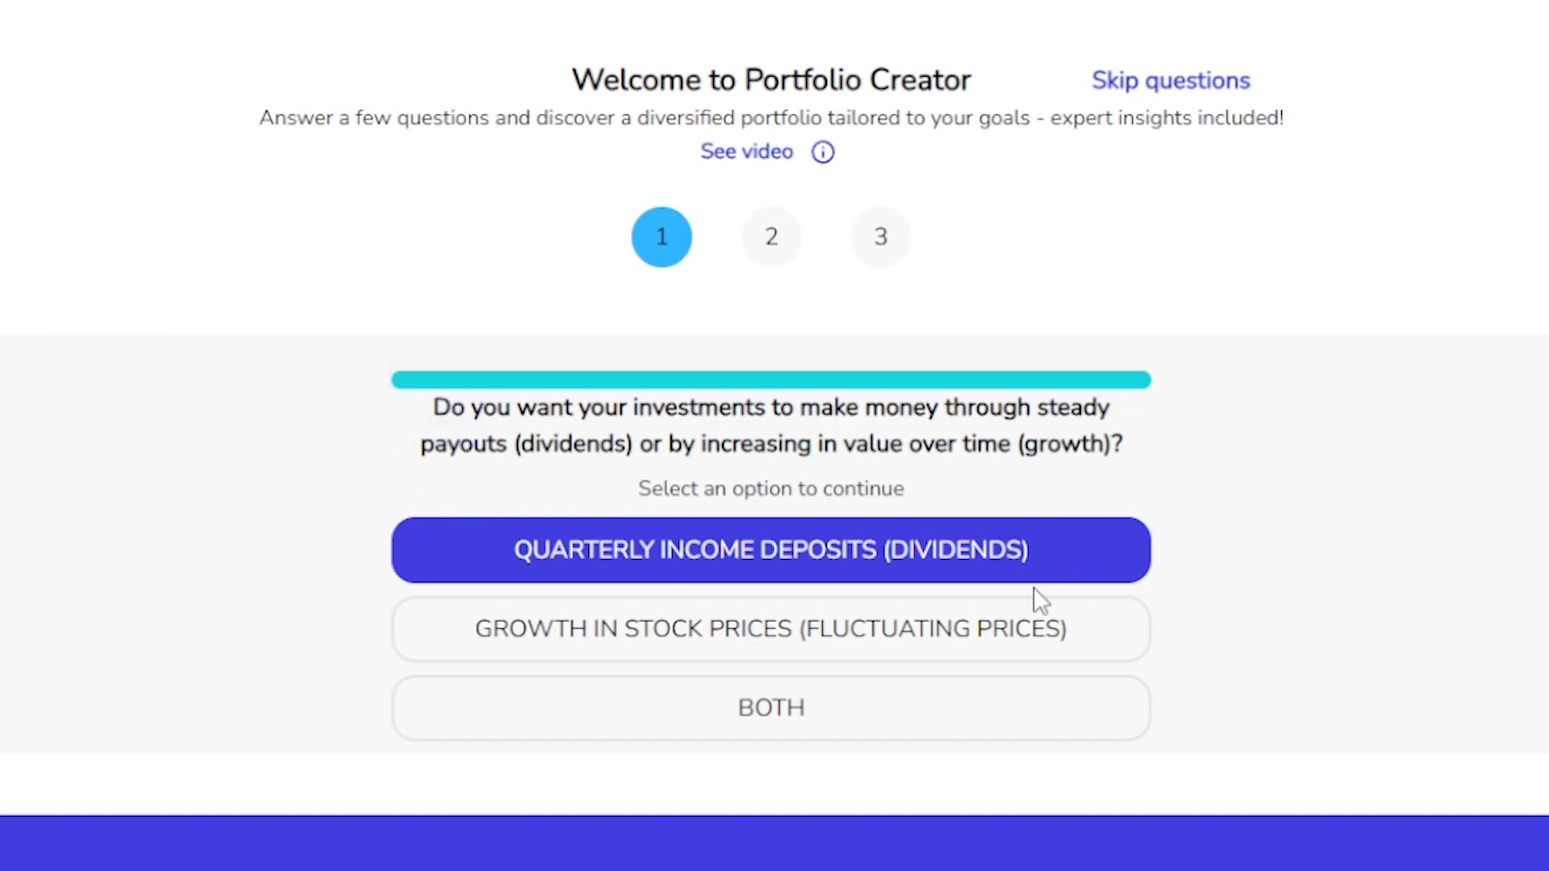
pyautogui.click(1053, 630)
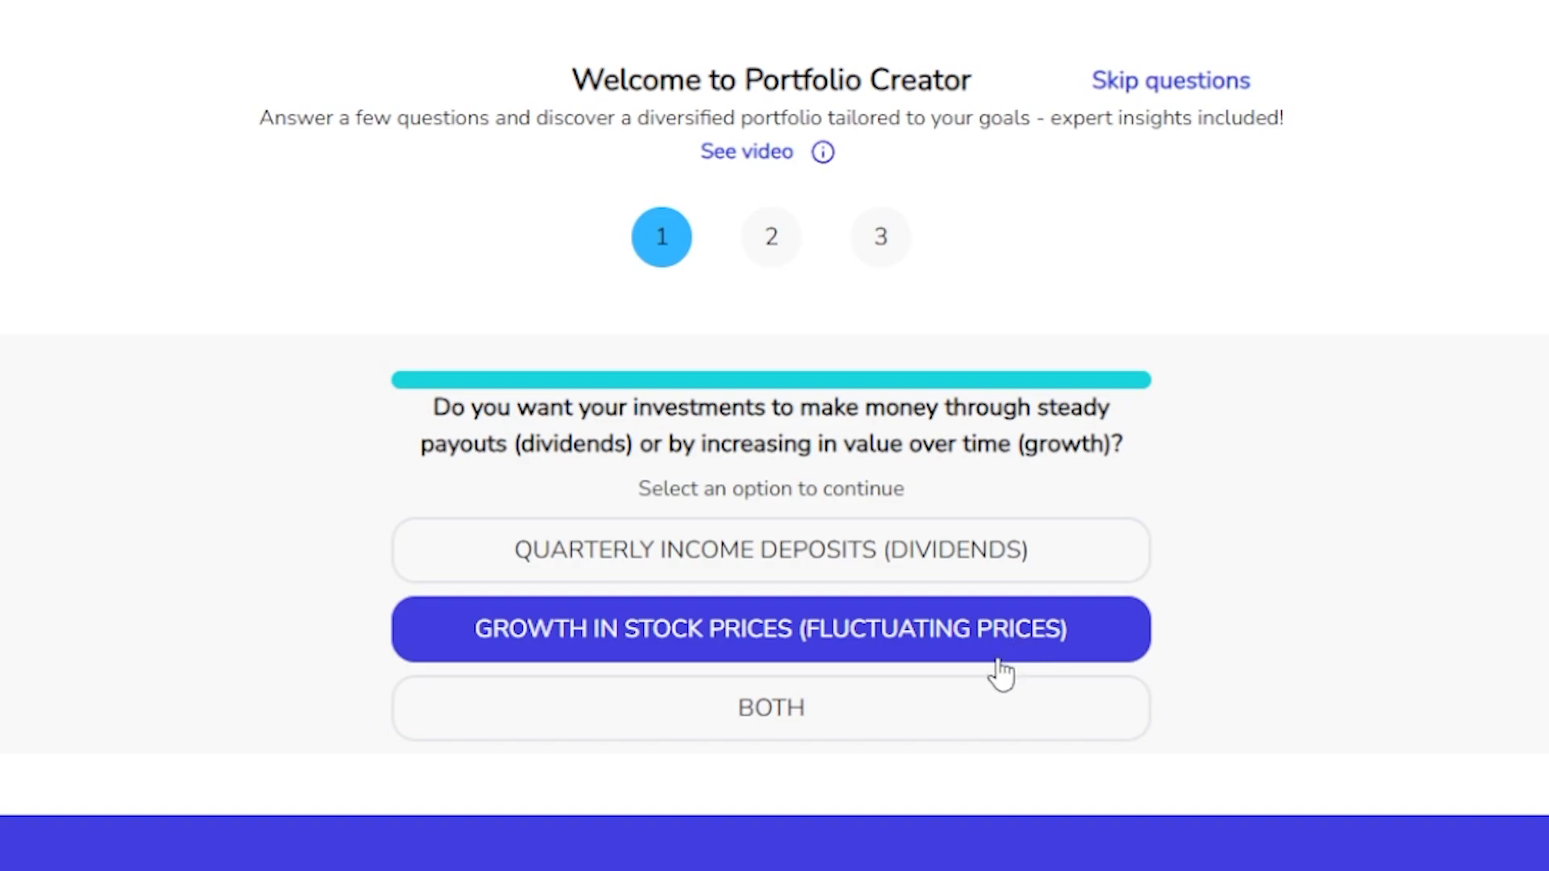
pyautogui.click(844, 707)
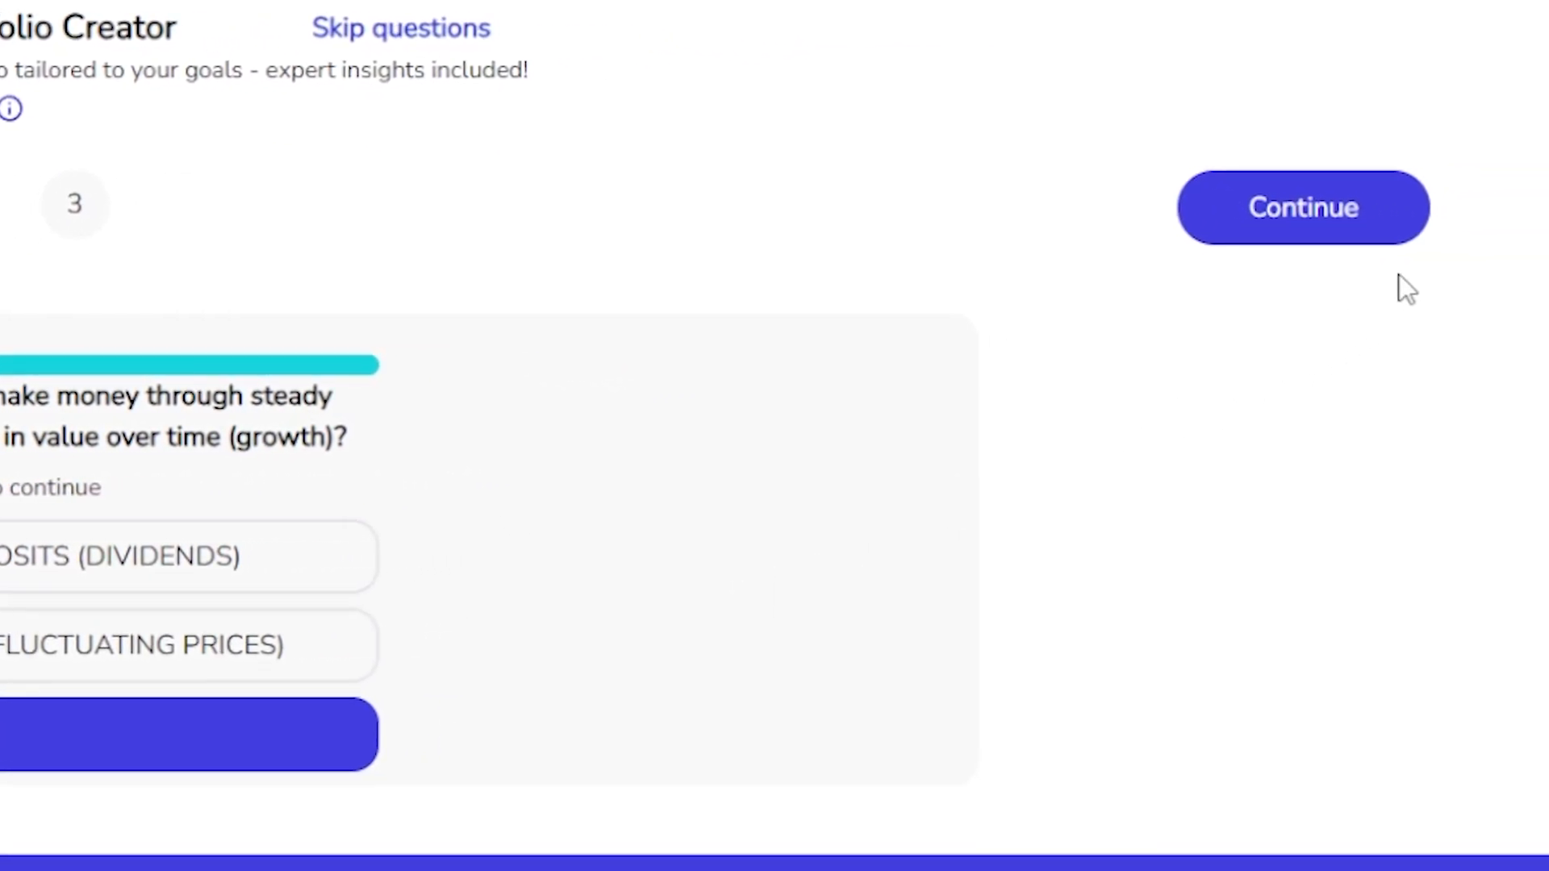
pyautogui.click(1392, 229)
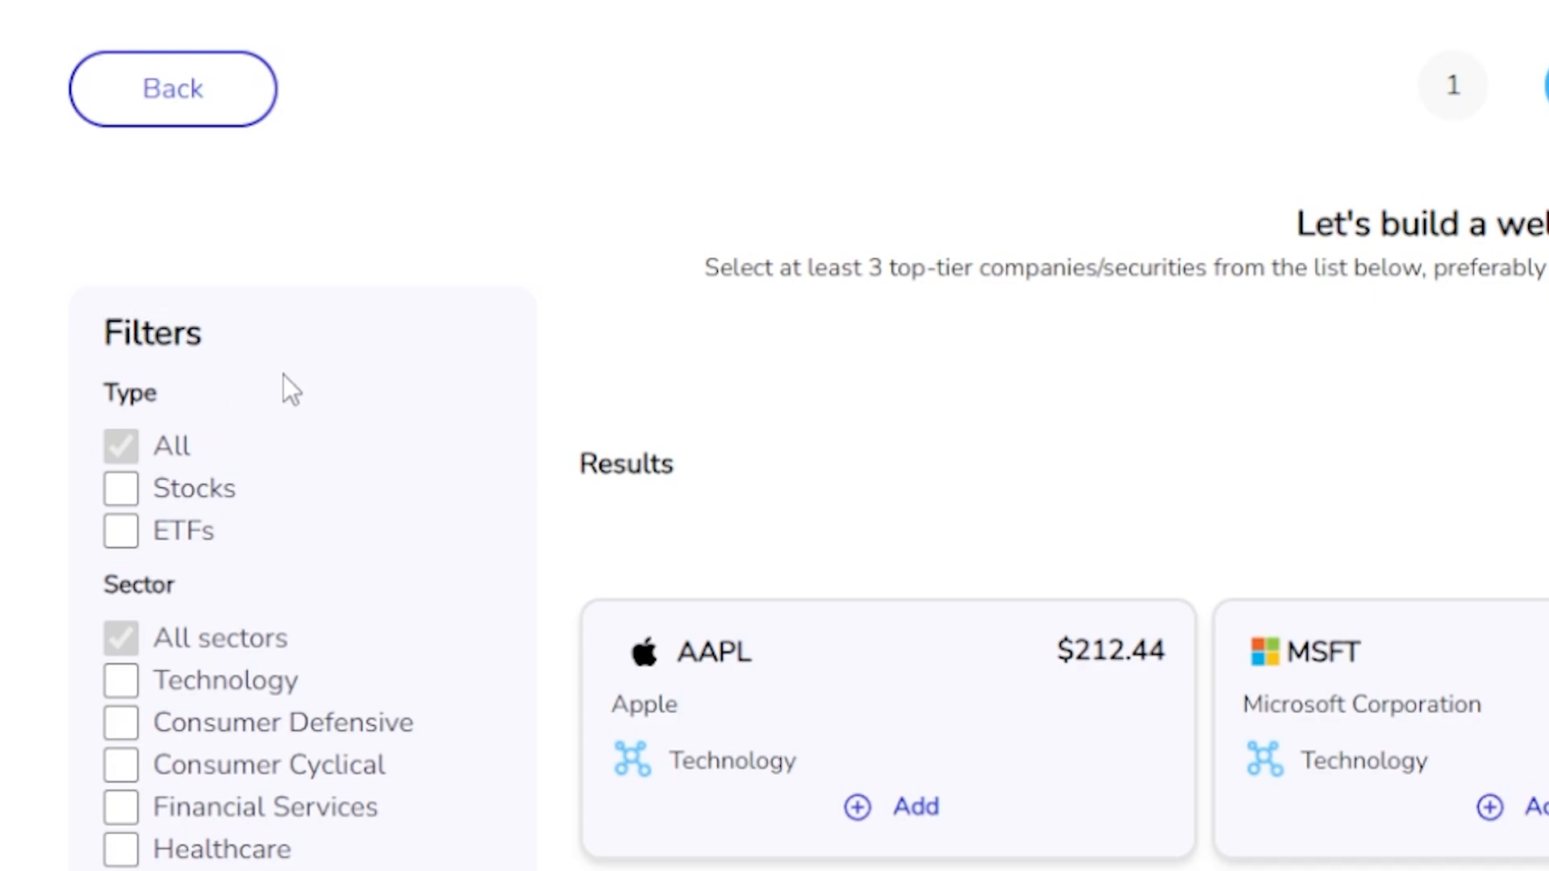
# Try the Energy, Utility and Communication Services sector filters on the securities list and clear them again.
pyautogui.scroll(-2, 210, 605)
pyautogui.click(121, 765)
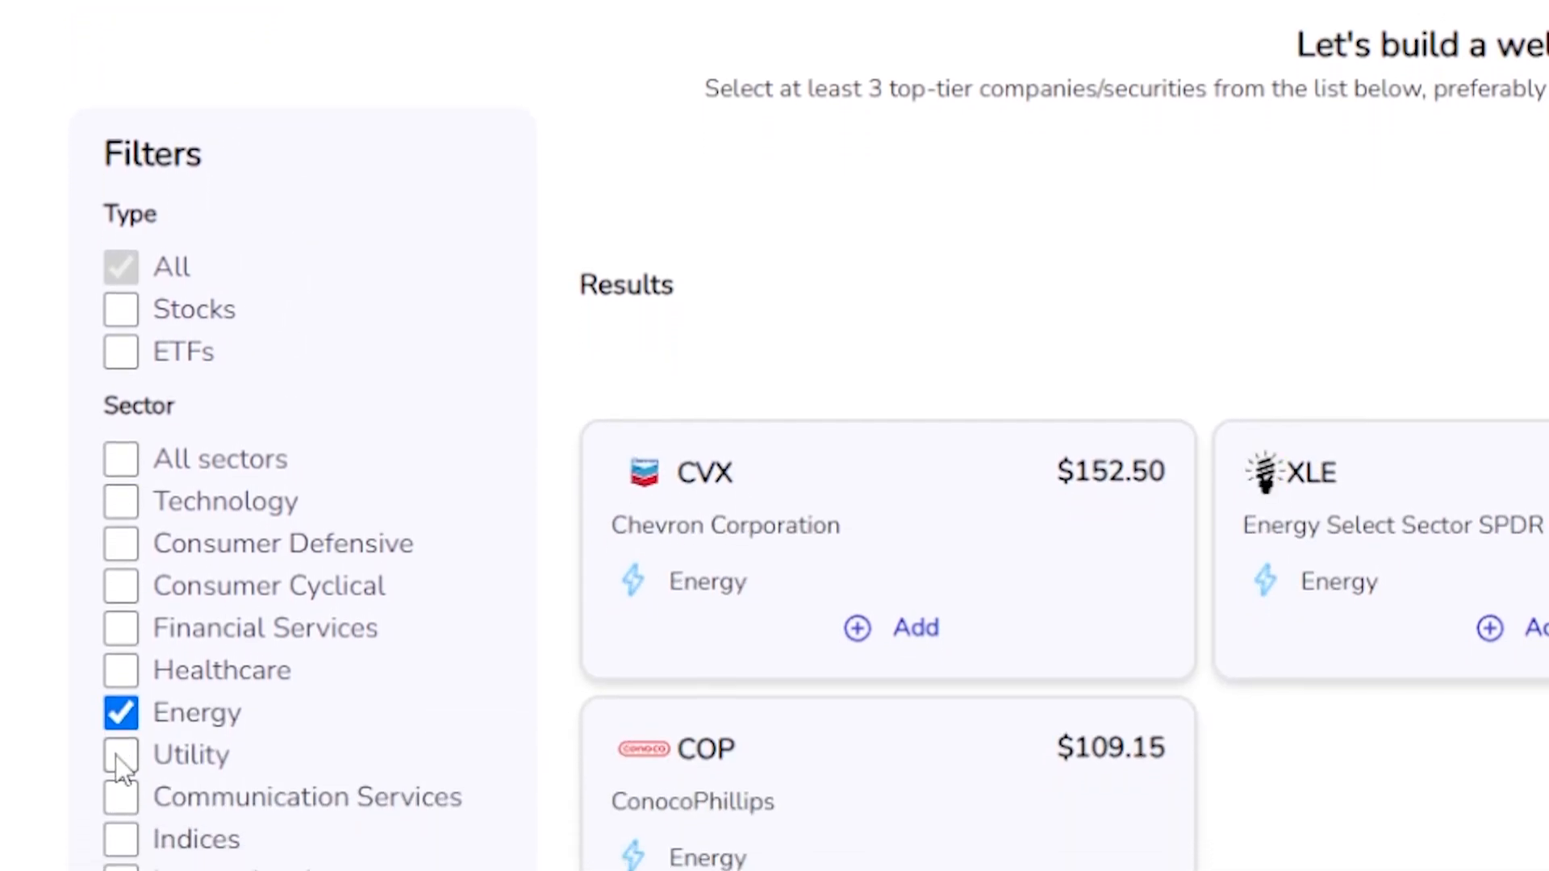
pyautogui.click(121, 756)
pyautogui.click(121, 797)
pyautogui.click(121, 712)
pyautogui.click(121, 754)
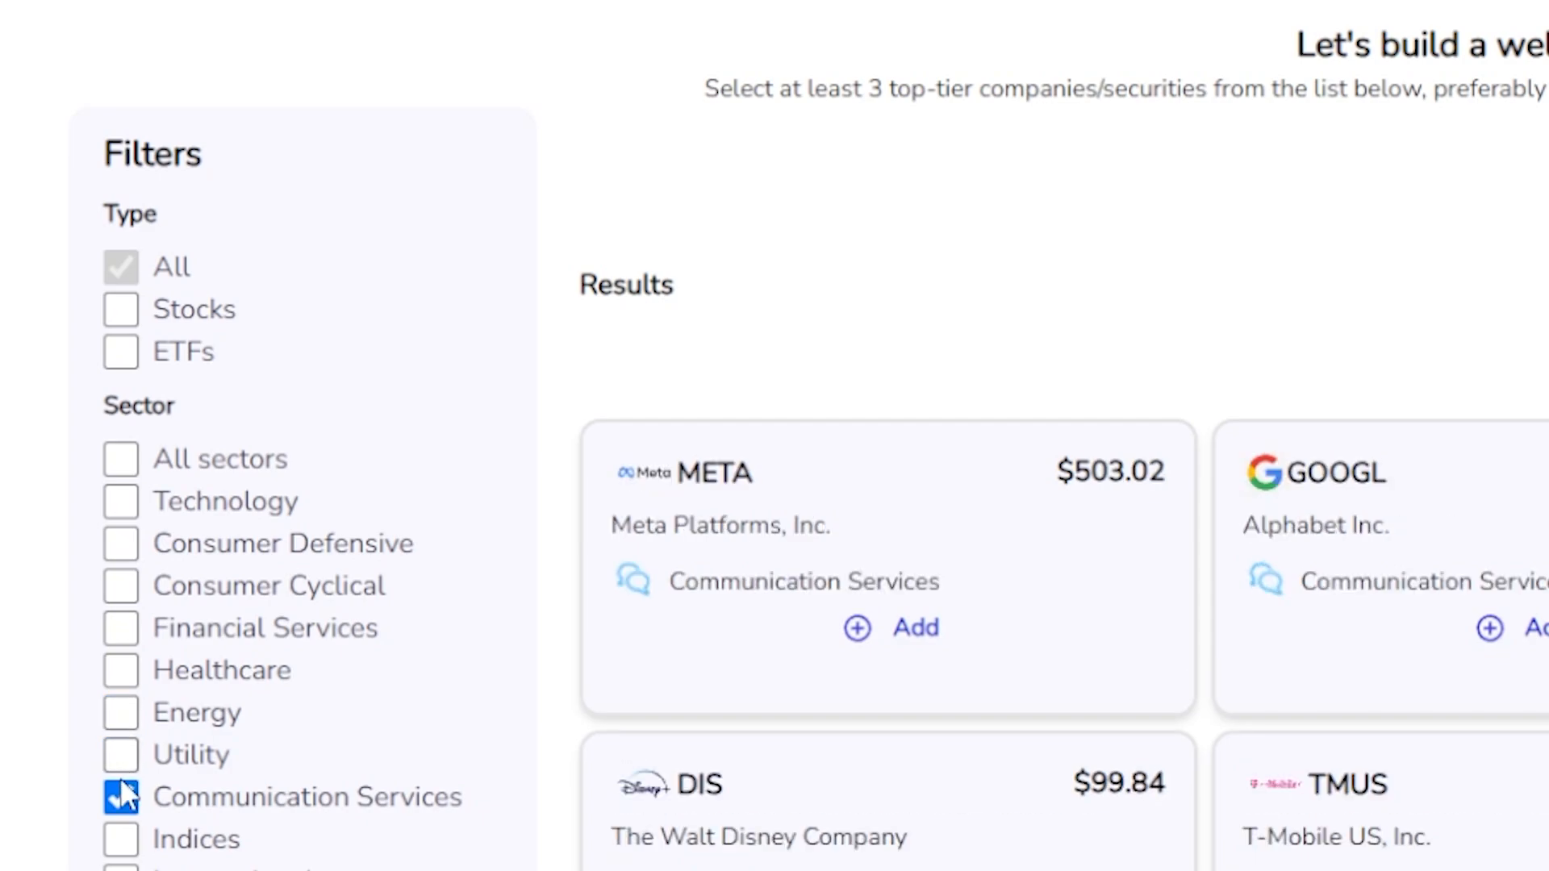
pyautogui.click(121, 798)
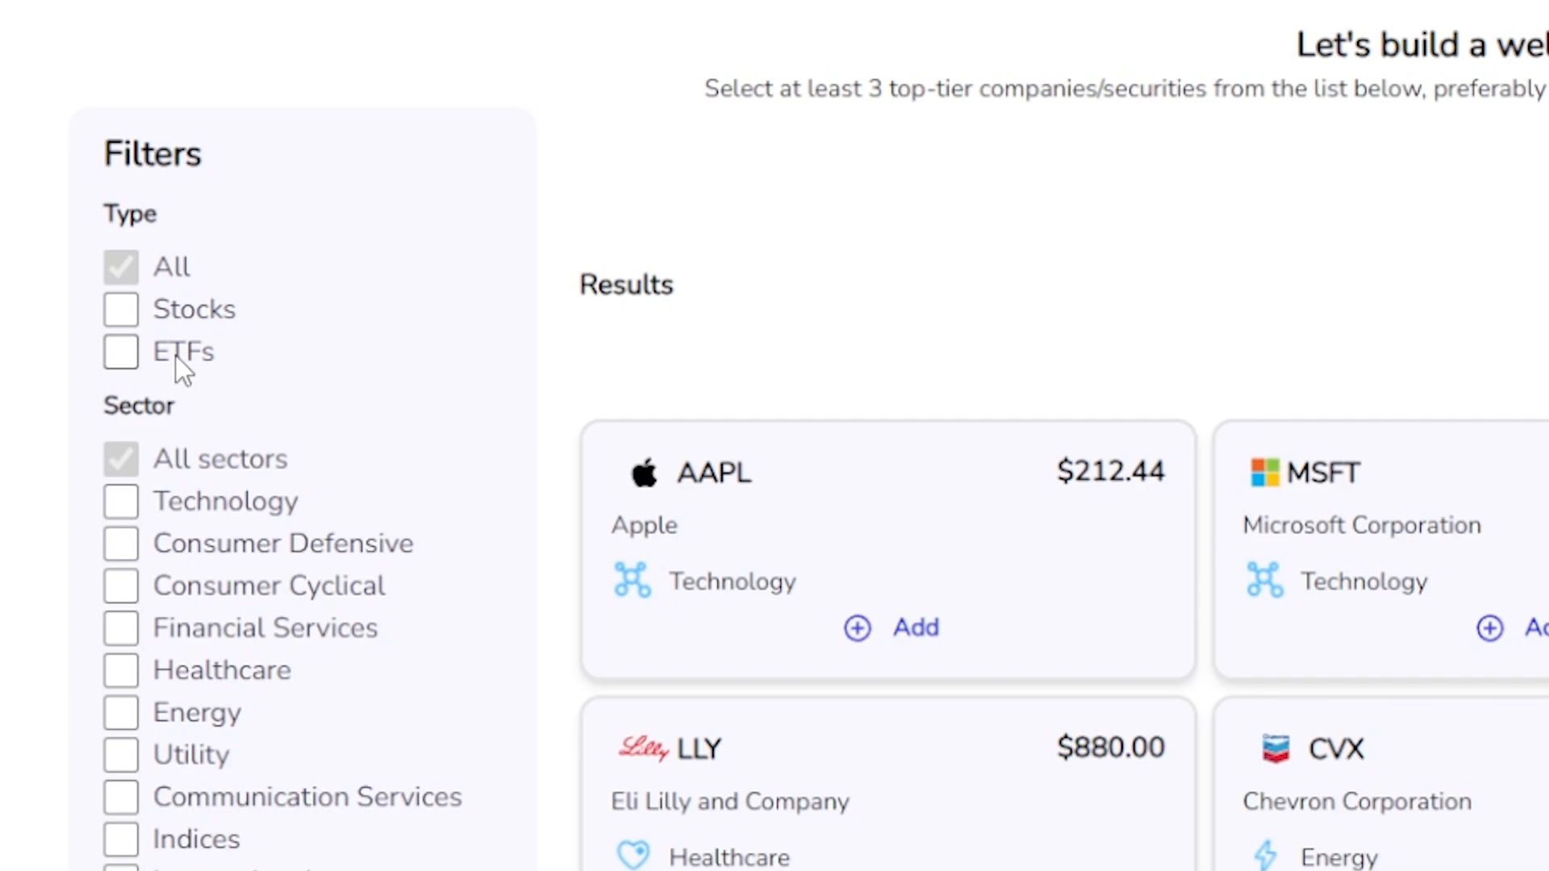
# Limit the securities list to ETFs across all sectors.
pyautogui.click(121, 605)
pyautogui.click(121, 605)
pyautogui.click(150, 365)
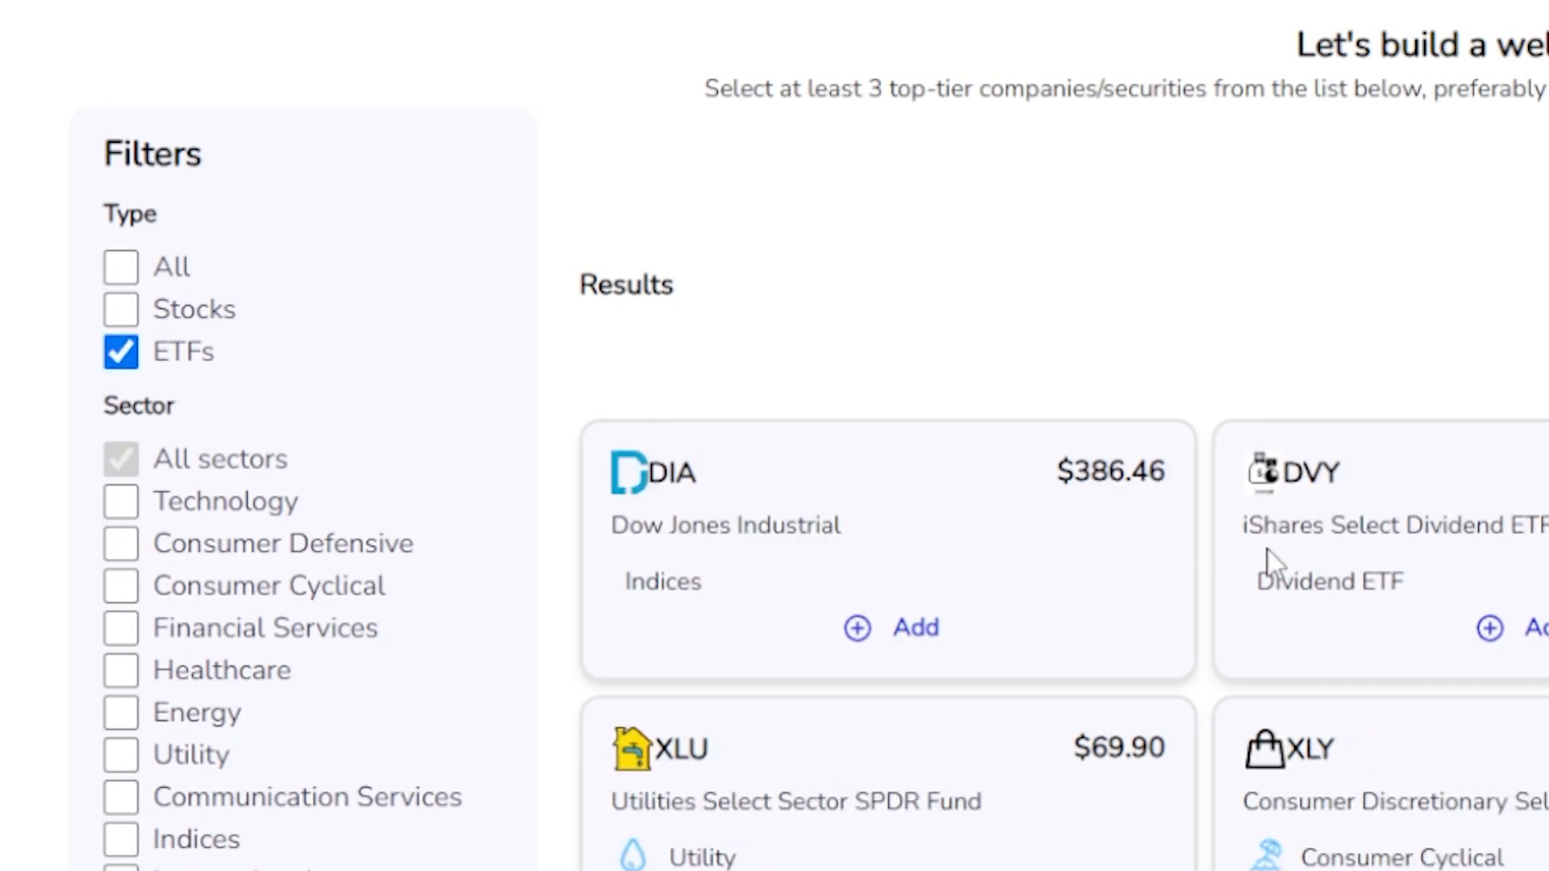
# Try the Consumer Cyclical, Financial Services, Healthcare and Technology sector filters on the ETFs and return to all sectors.
pyautogui.click(121, 586)
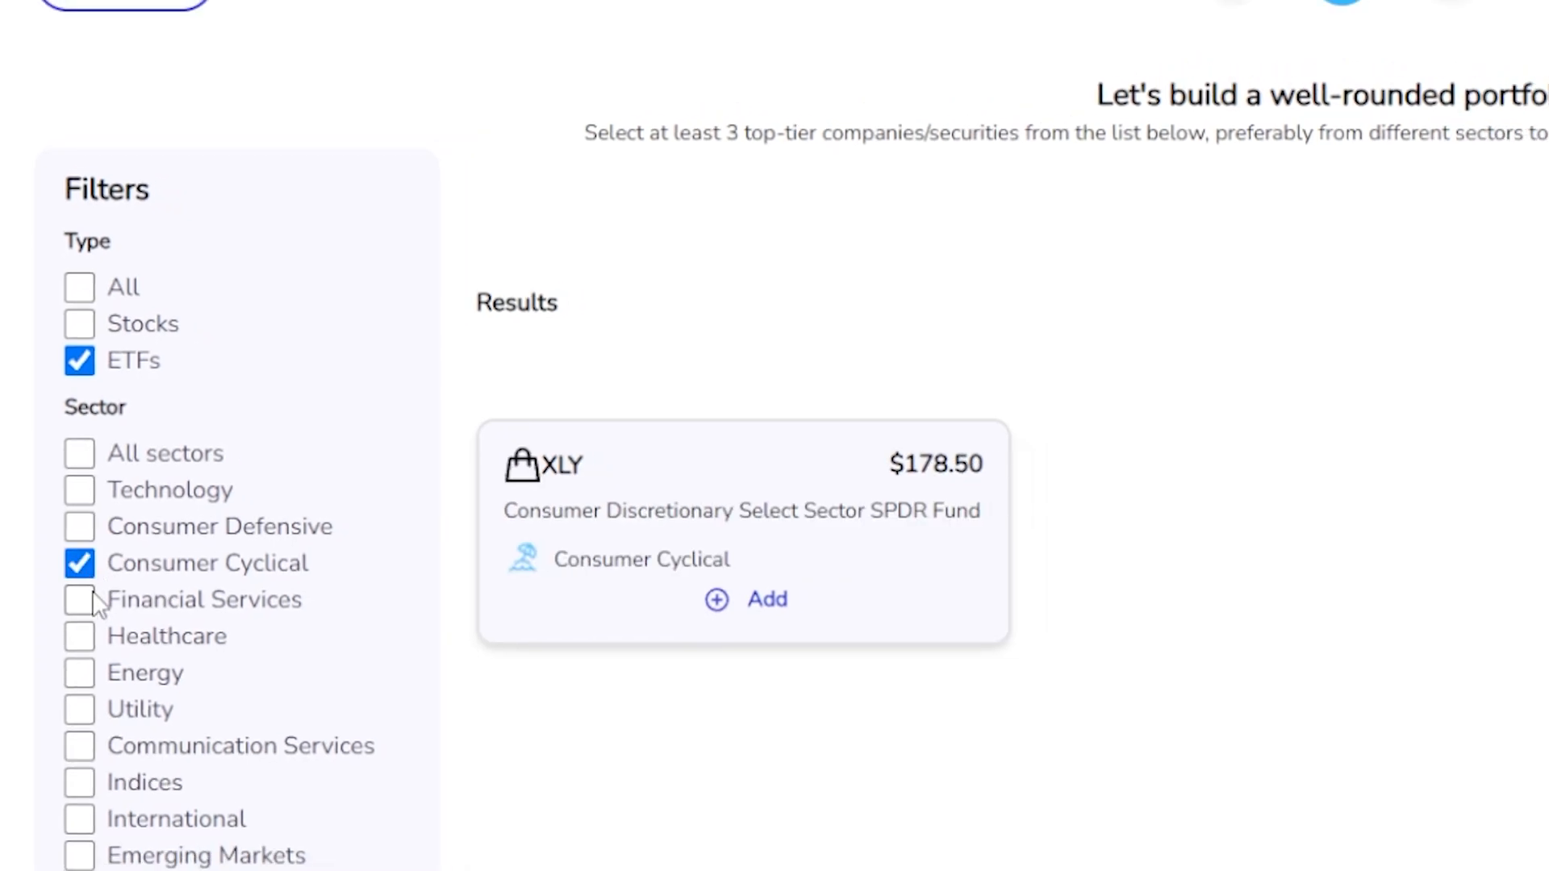
pyautogui.click(94, 600)
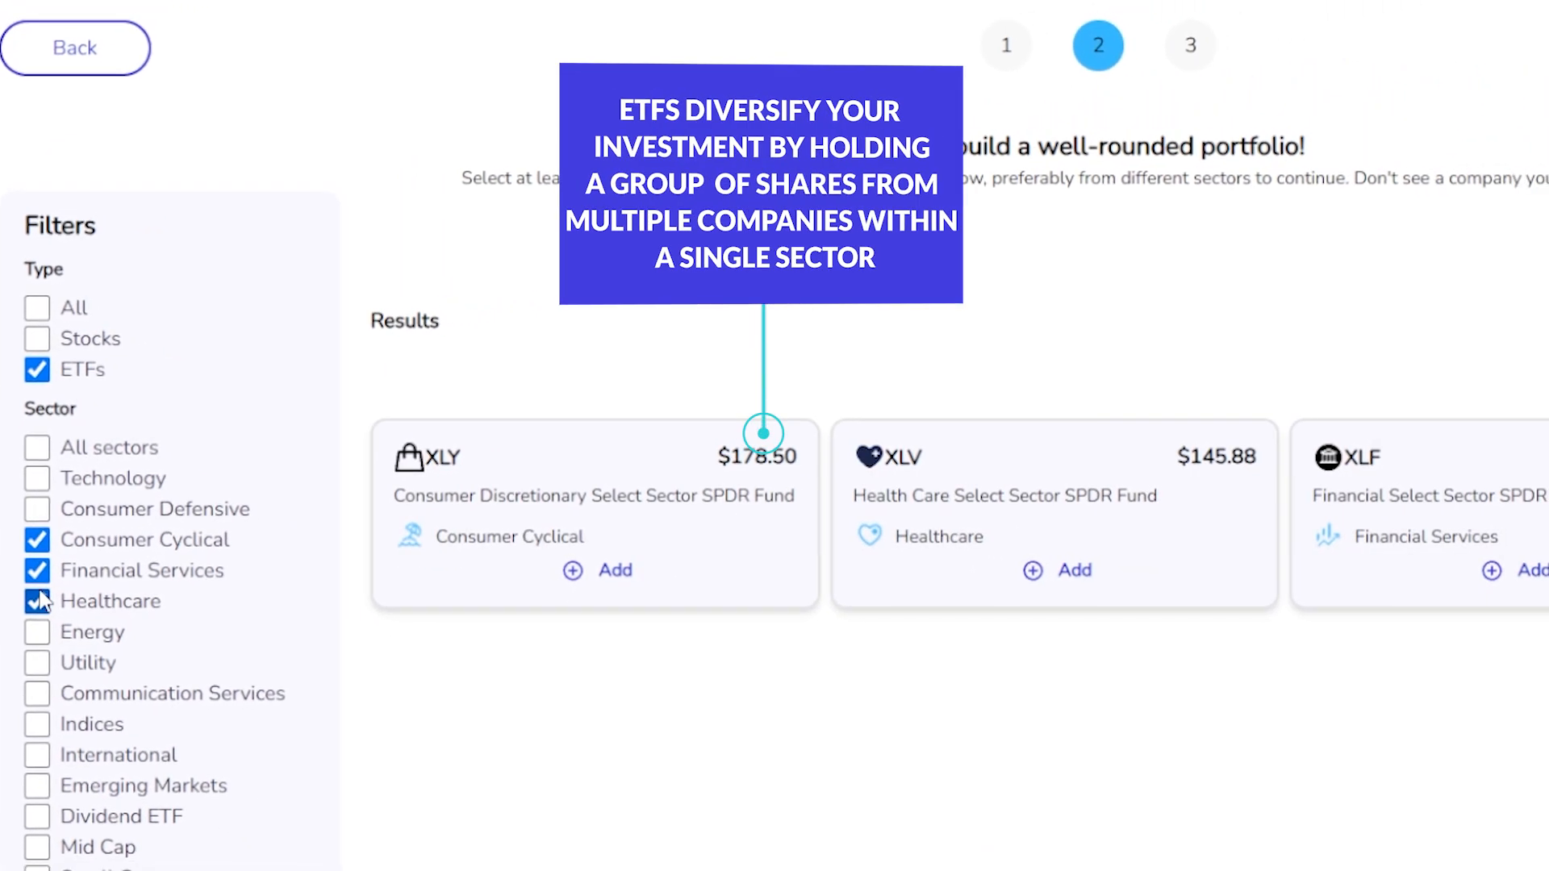
pyautogui.click(40, 505)
pyautogui.click(41, 452)
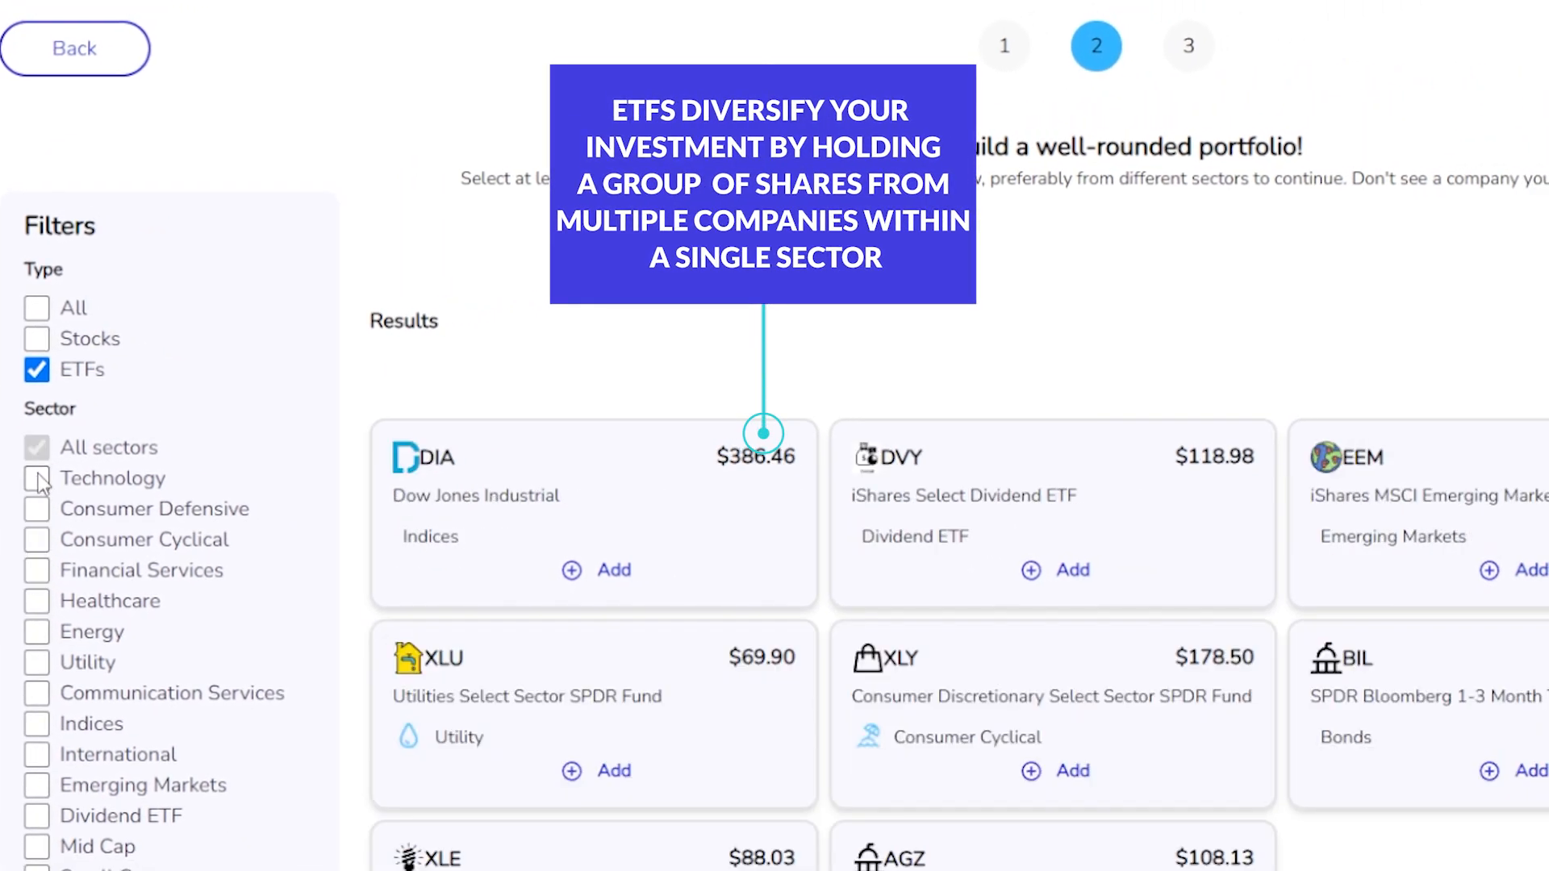
pyautogui.click(36, 481)
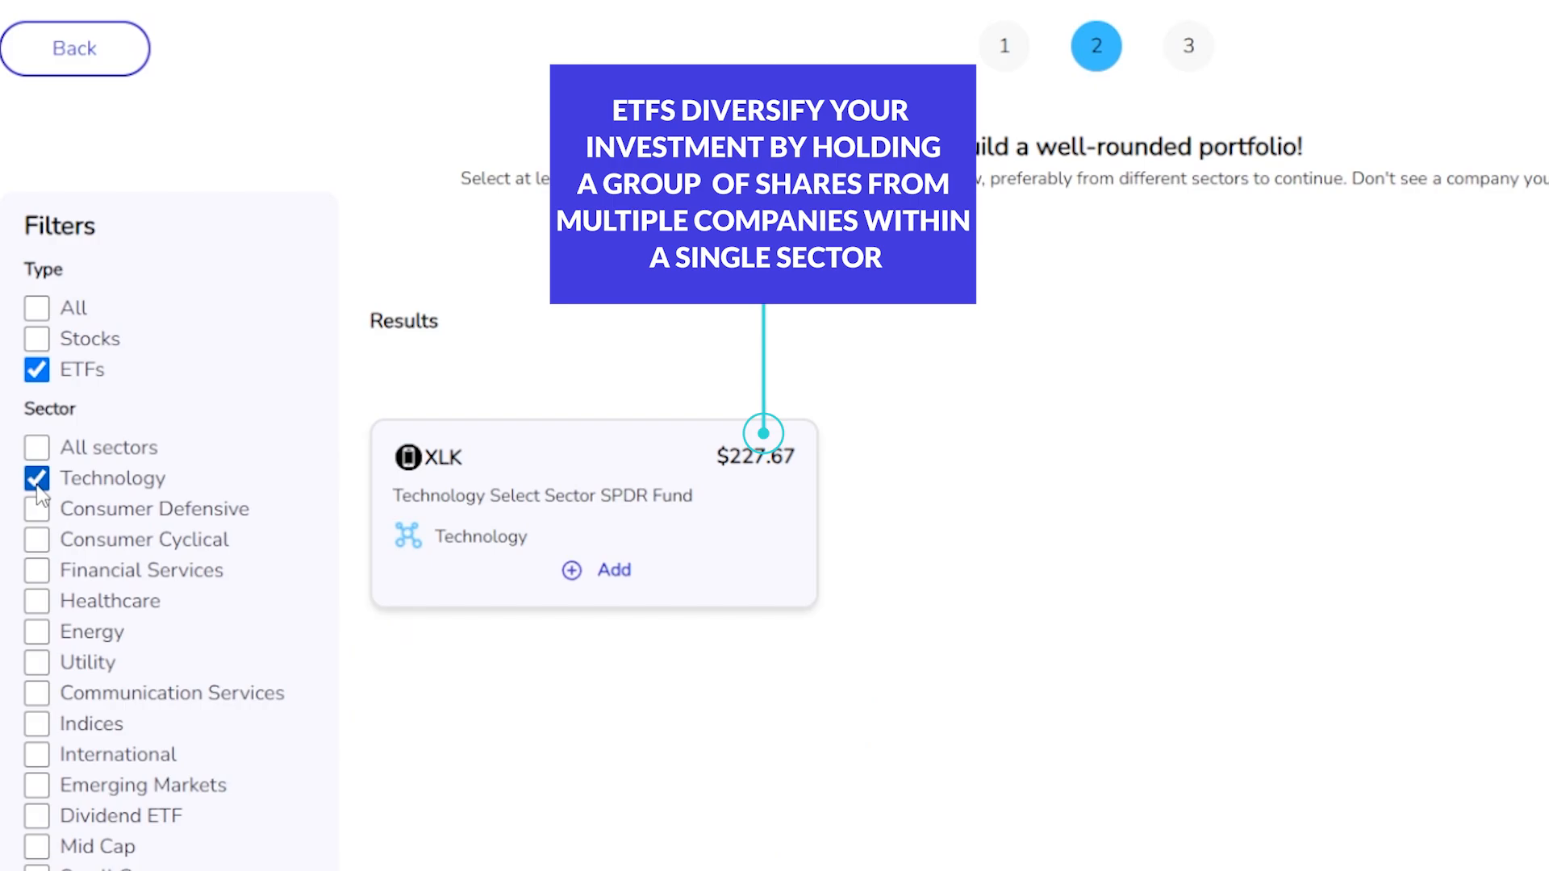
pyautogui.click(37, 480)
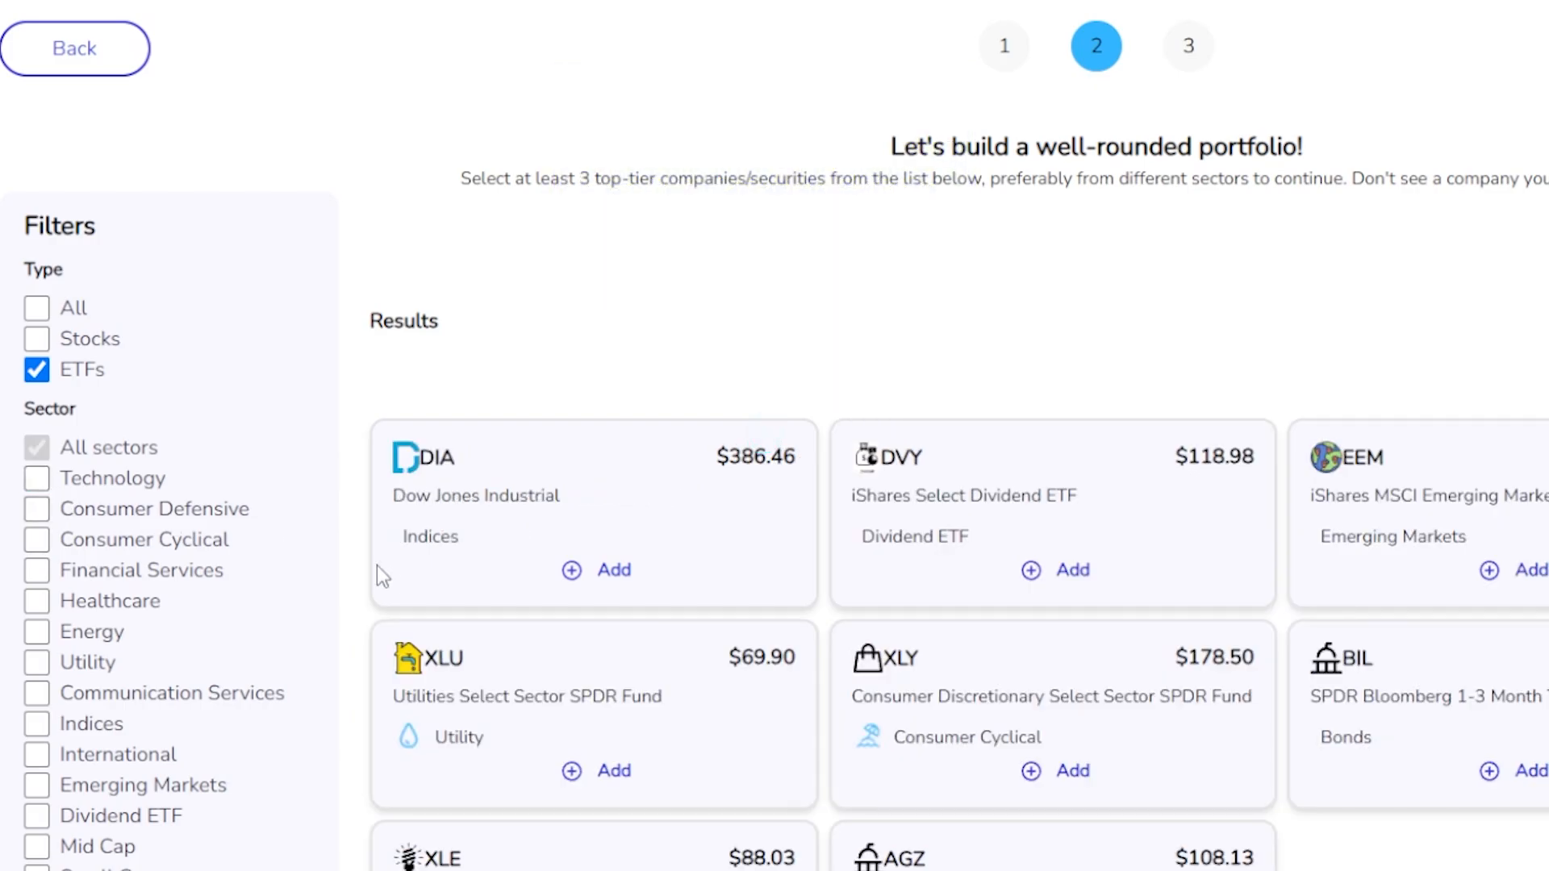
# Add XLY, the Consumer Discretionary Select Sector SPDR Fund, to the portfolio.
pyautogui.click(1078, 771)
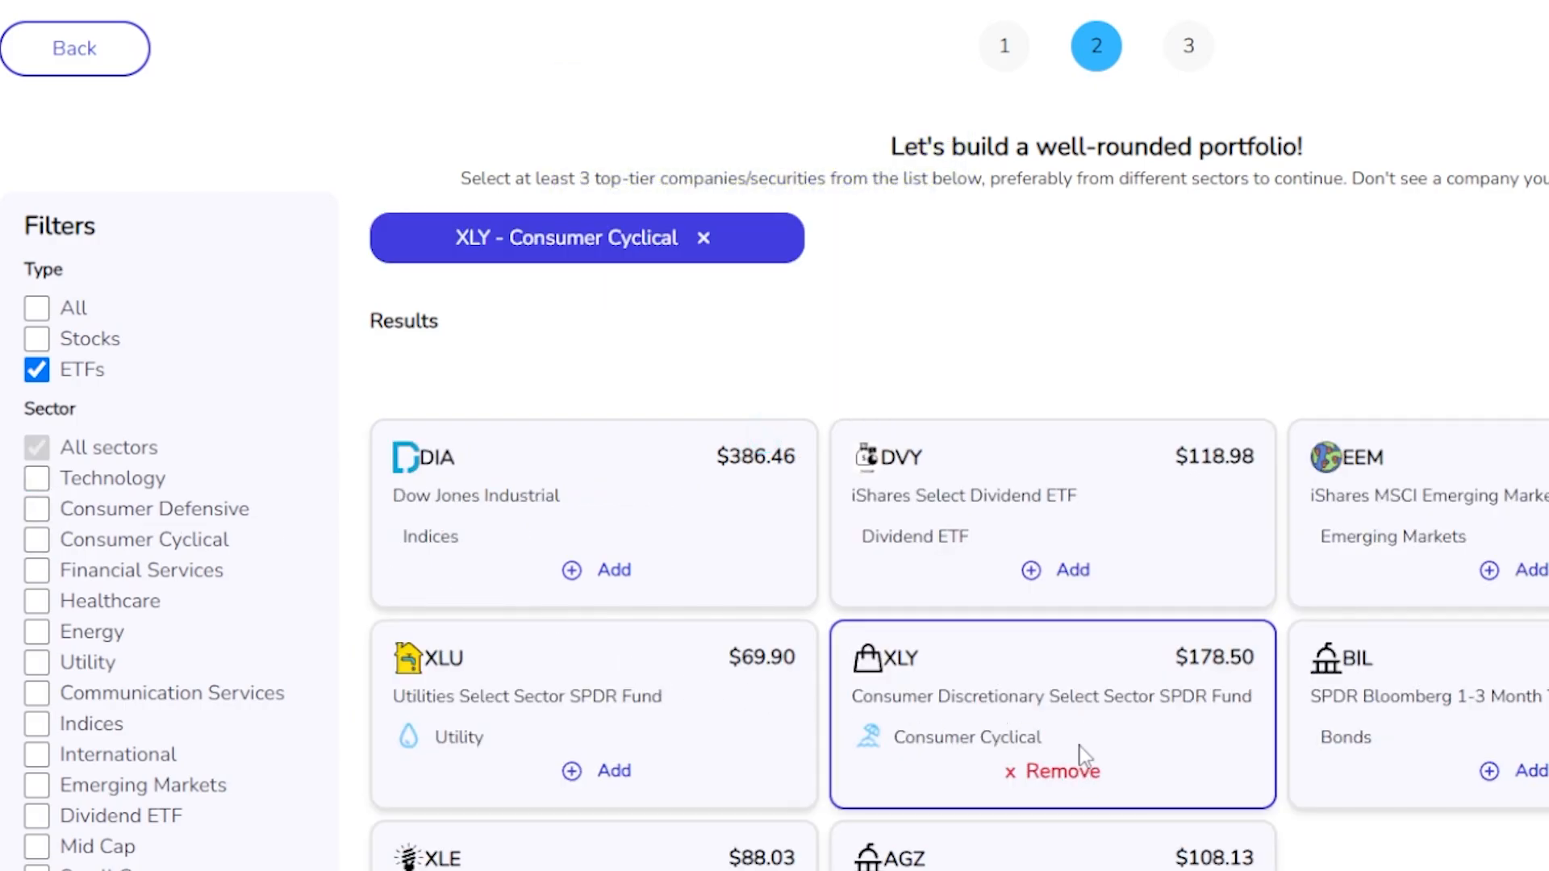
# Filter the securities to Technology and Consumer Defensive stocks and add Microsoft (MSFT) and The Coca-Cola Company (KO) to the portfolio.
pyautogui.click(40, 338)
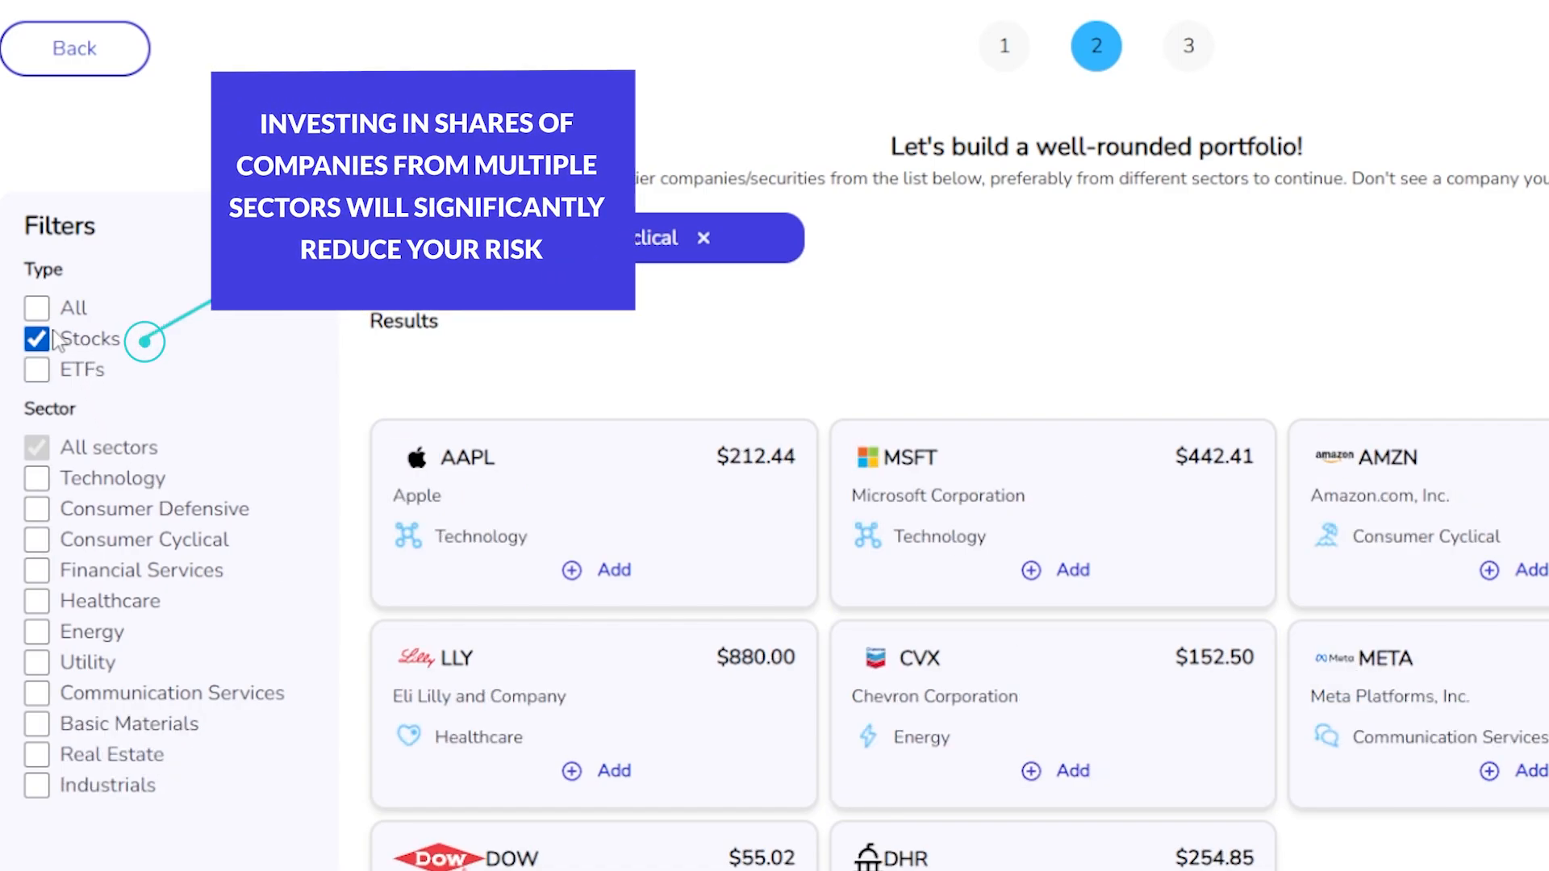
pyautogui.click(37, 479)
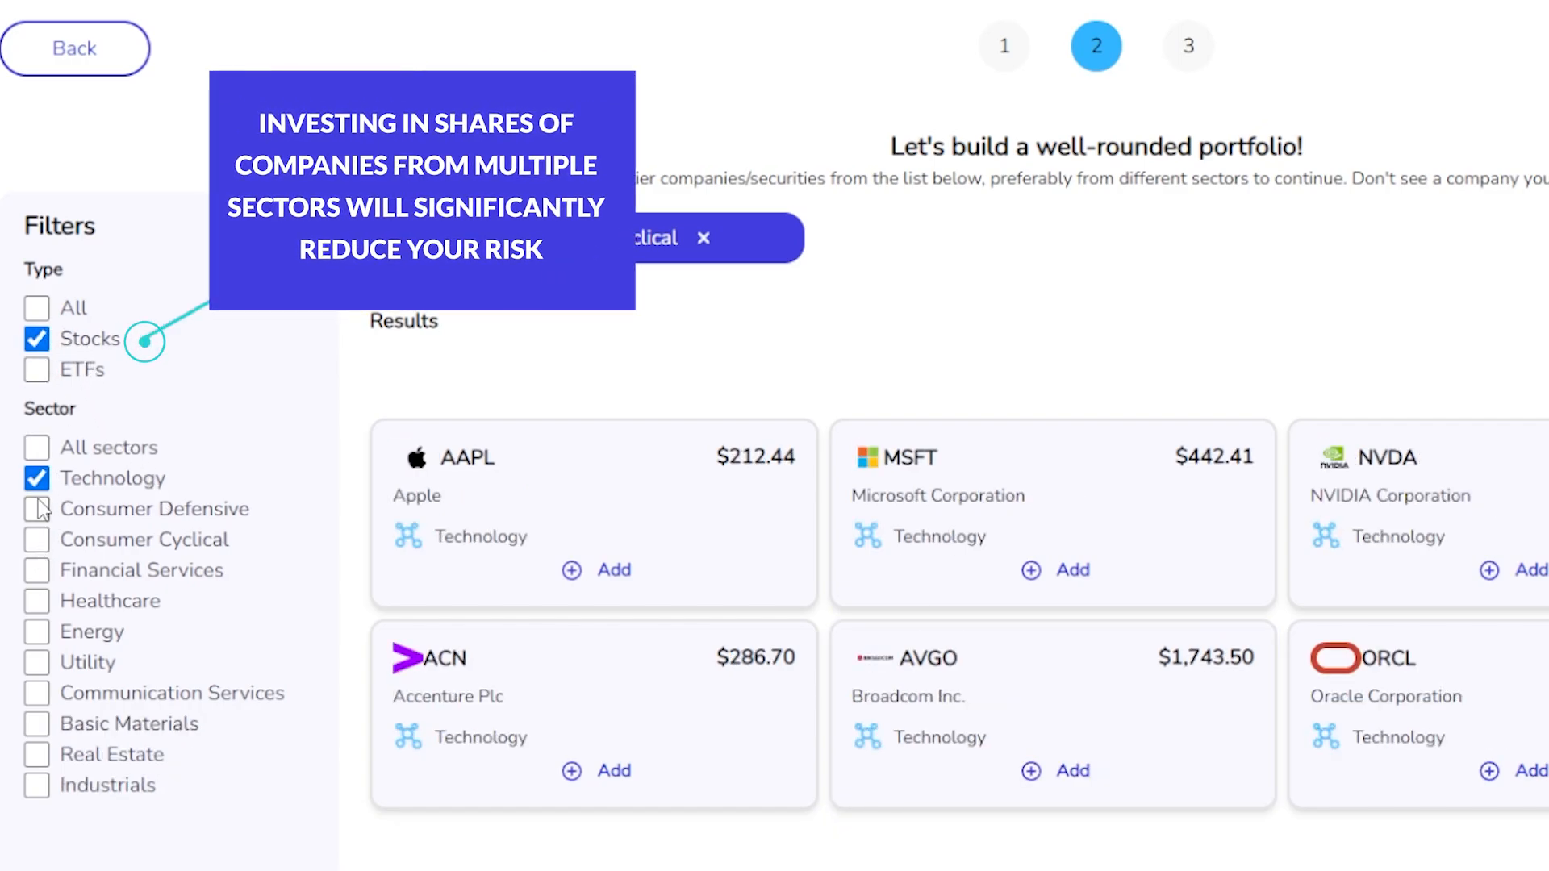
pyautogui.click(36, 509)
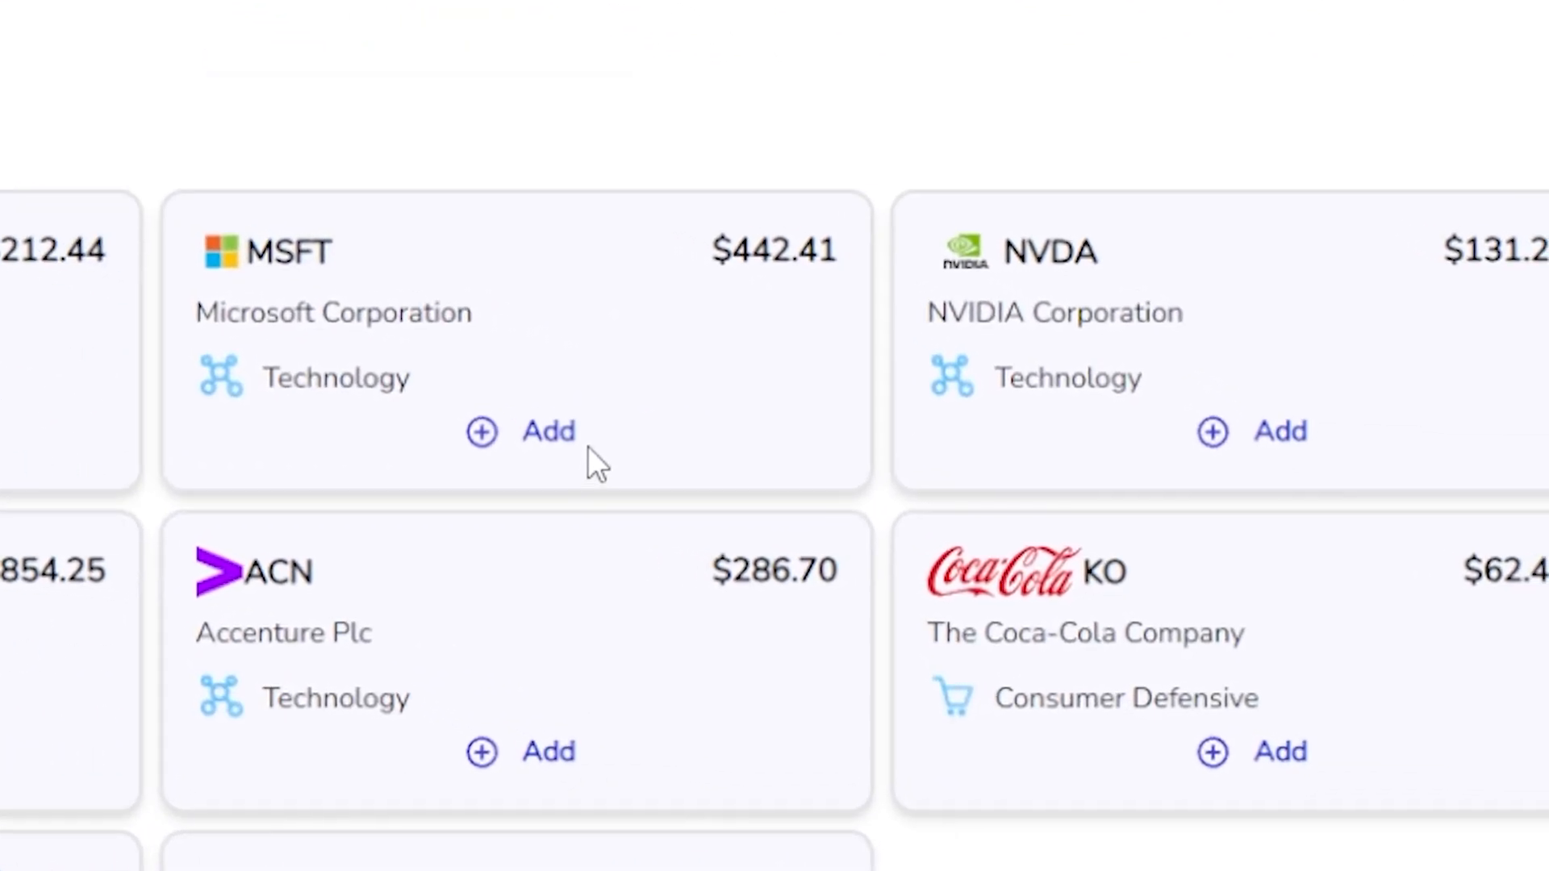
pyautogui.click(549, 436)
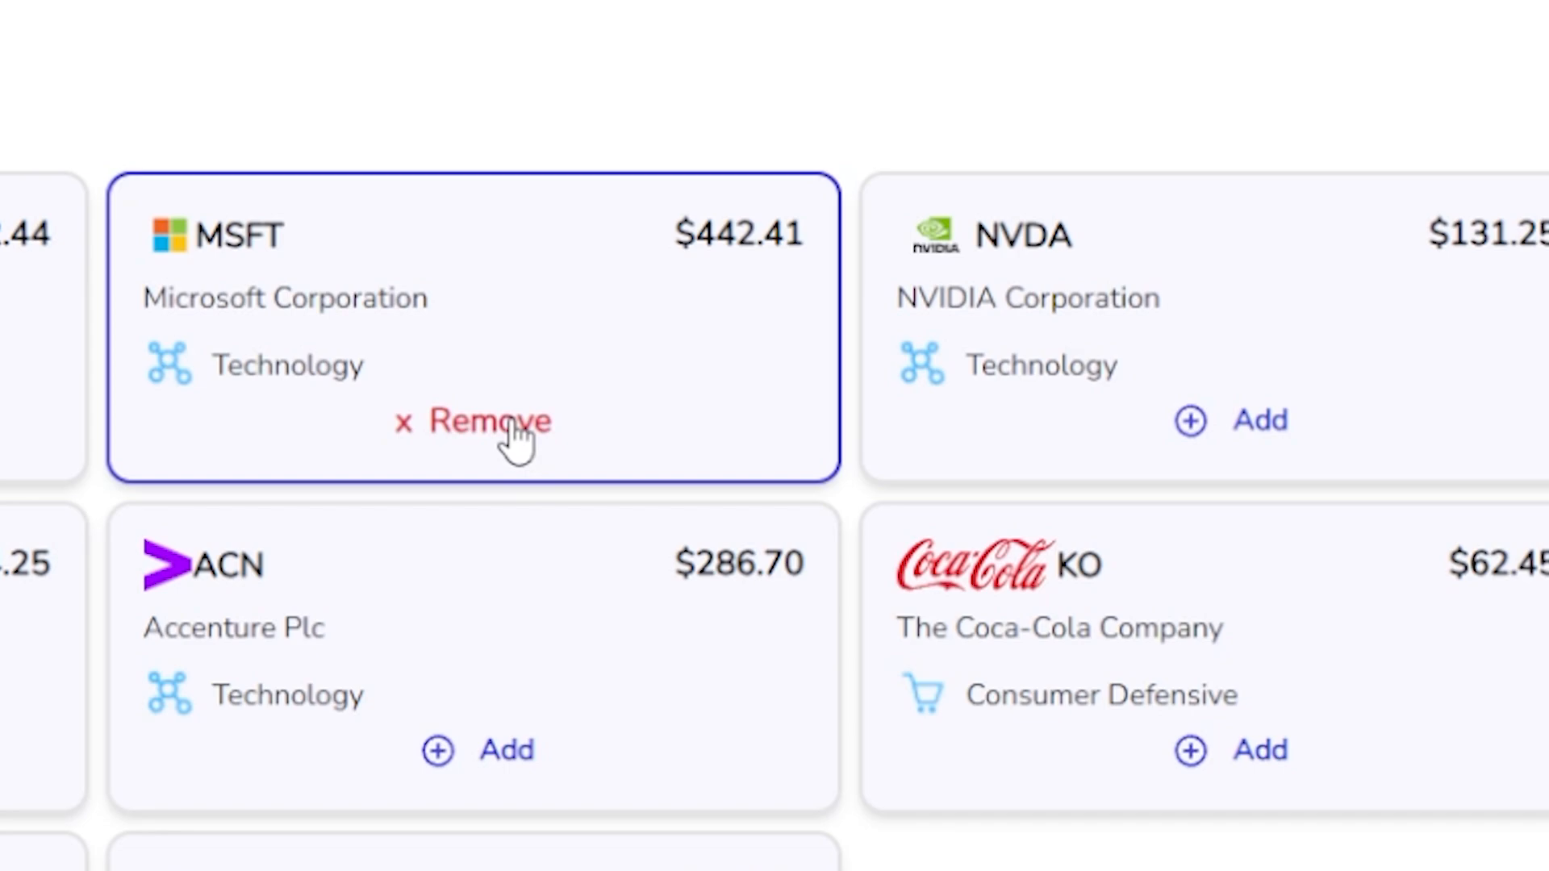
pyautogui.click(1261, 759)
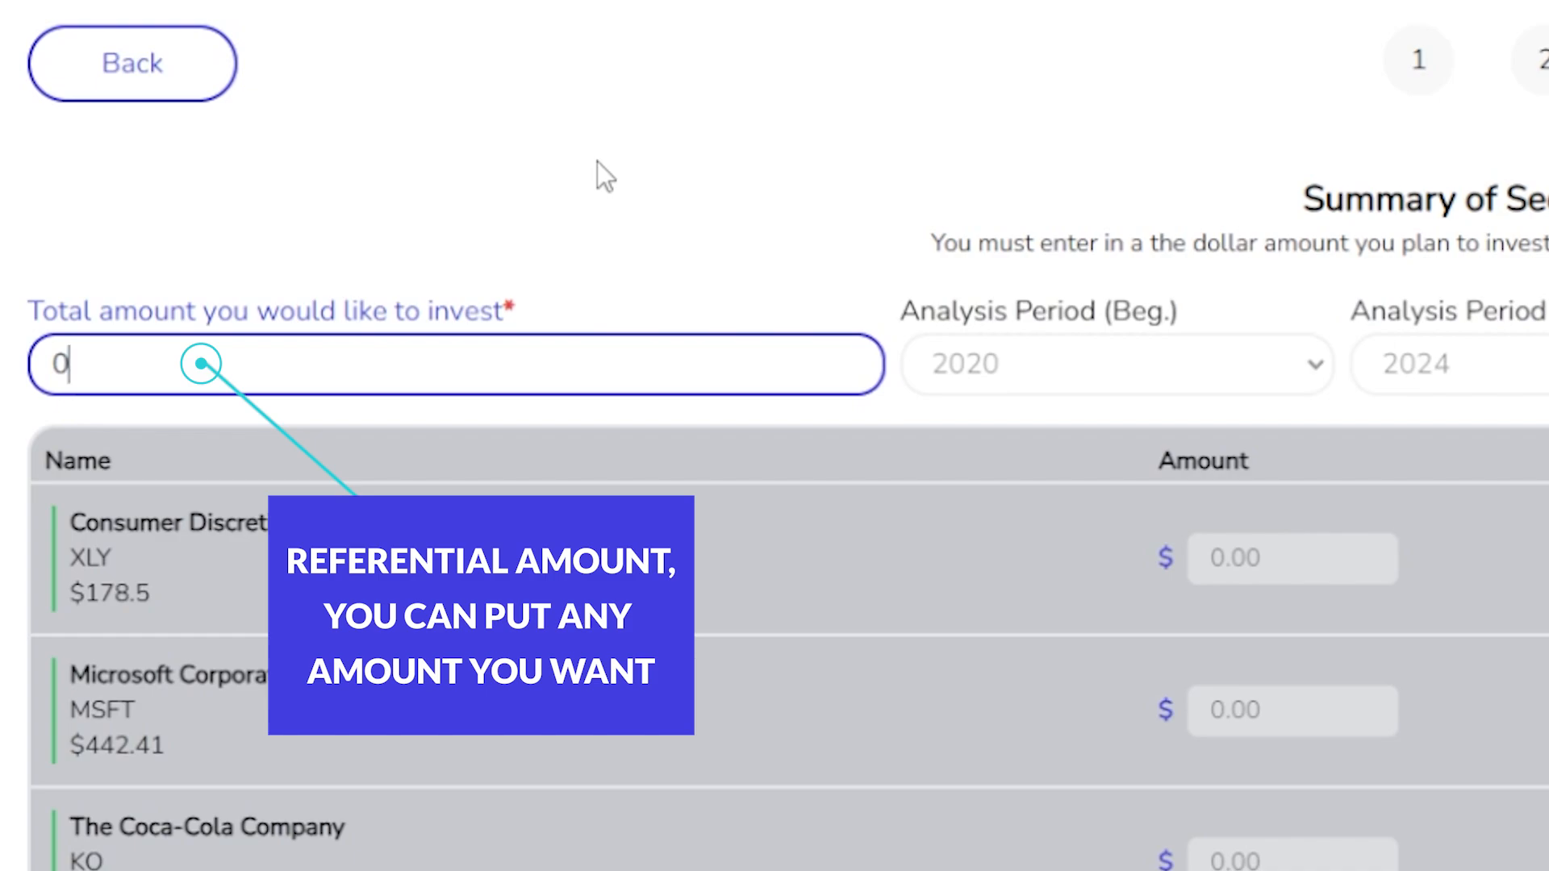
# Set the total amount to invest to 1000 and keep the analysis period from 2020 to 2024.
pyautogui.write('1000')
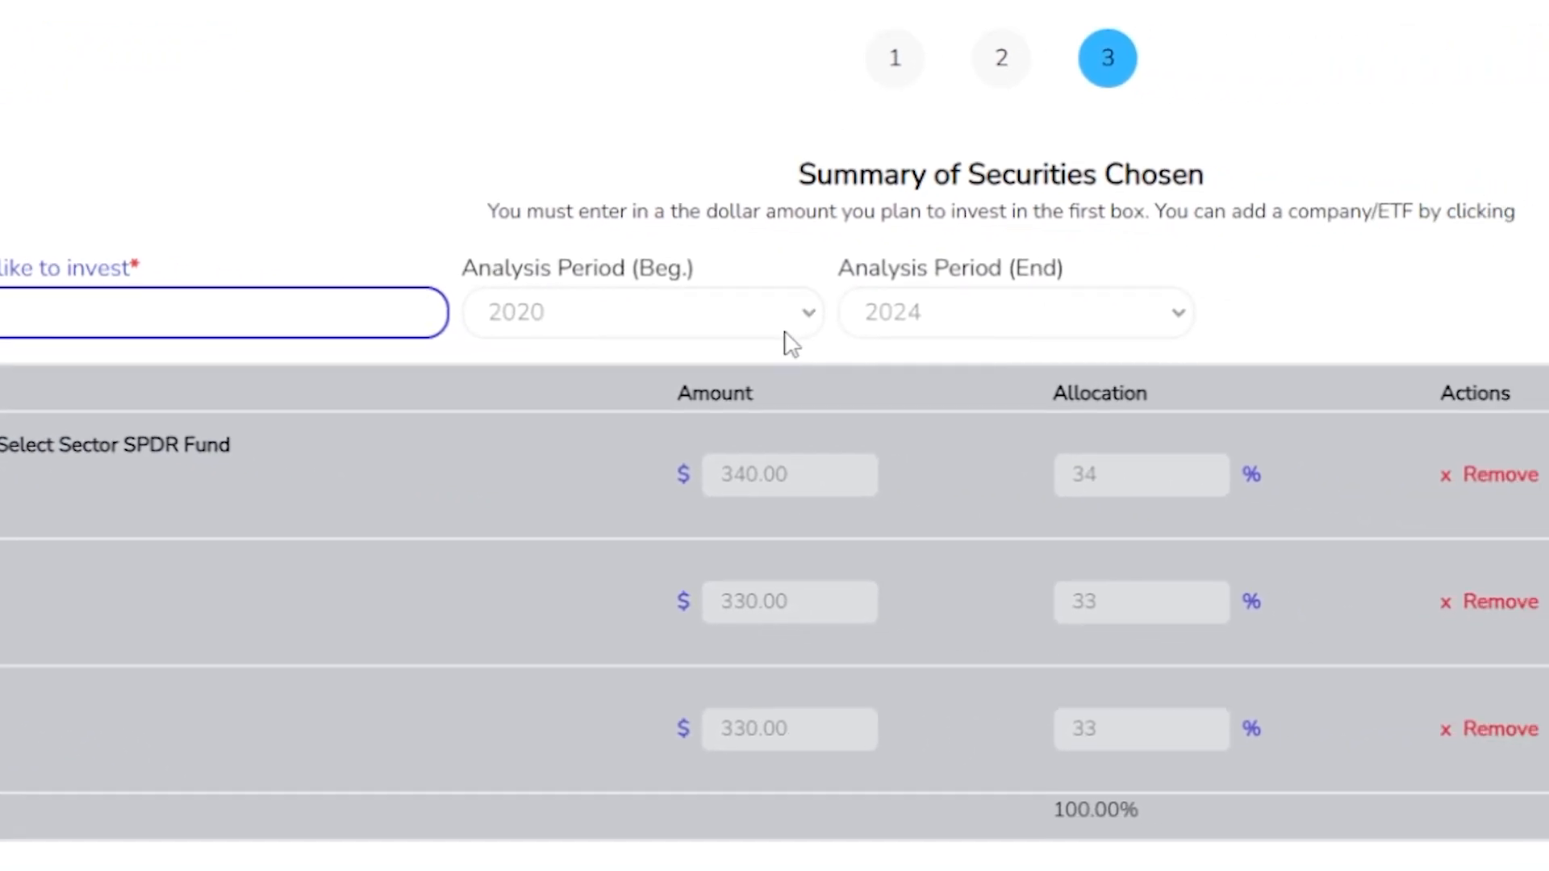
pyautogui.click(1190, 372)
pyautogui.click(1184, 378)
pyautogui.click(978, 322)
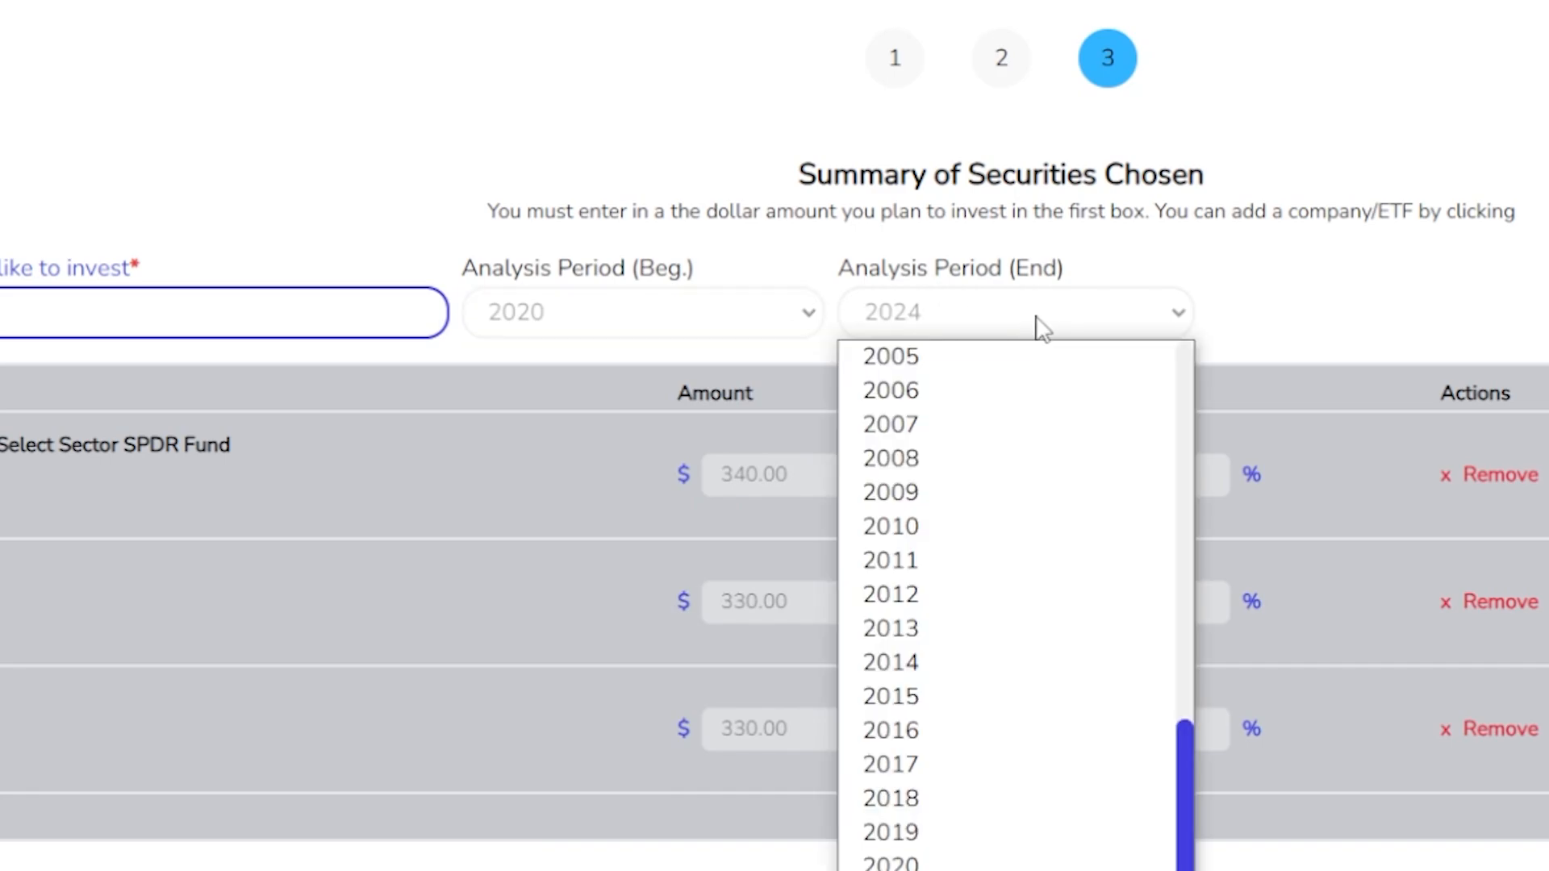
pyautogui.click(991, 329)
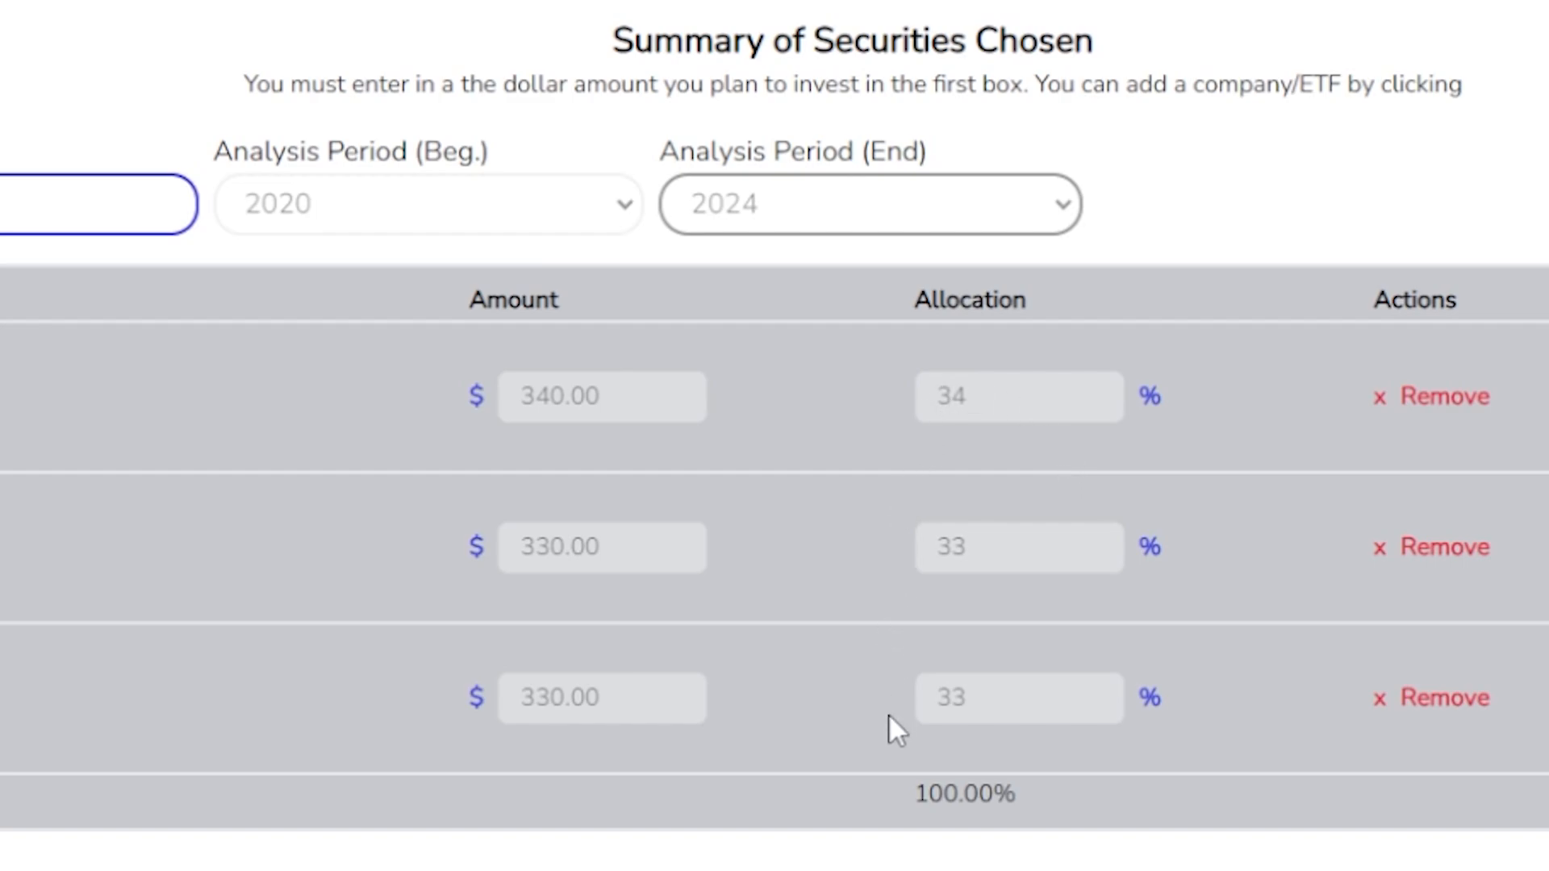
# Review the amount and allocation of each chosen security, the sector breakdown chart and the option for adding a ticker.
pyautogui.click(1001, 396)
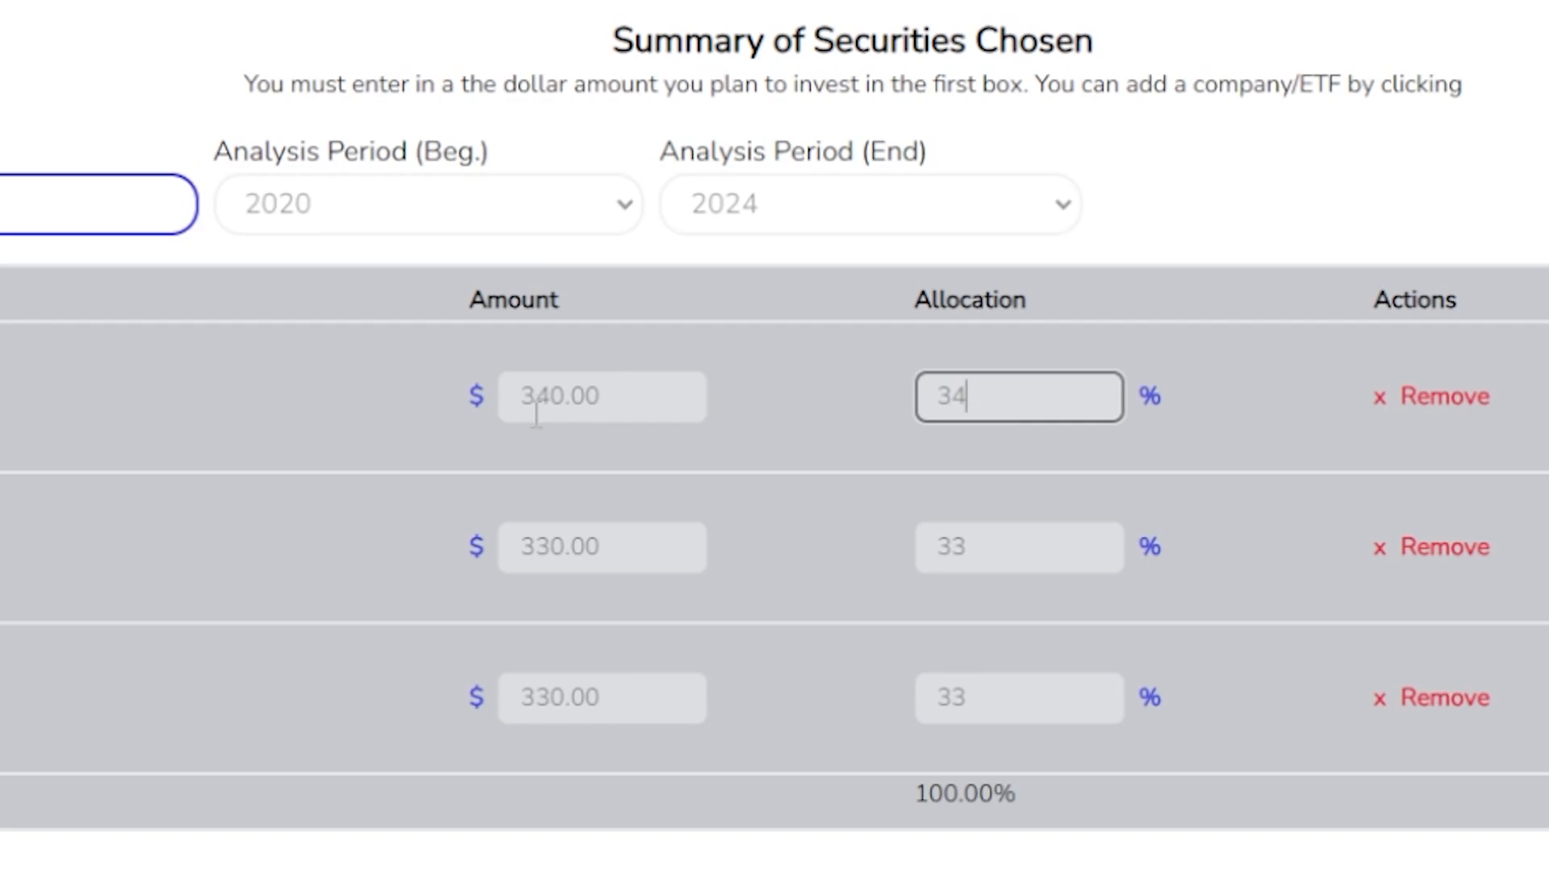
pyautogui.click(1256, 577)
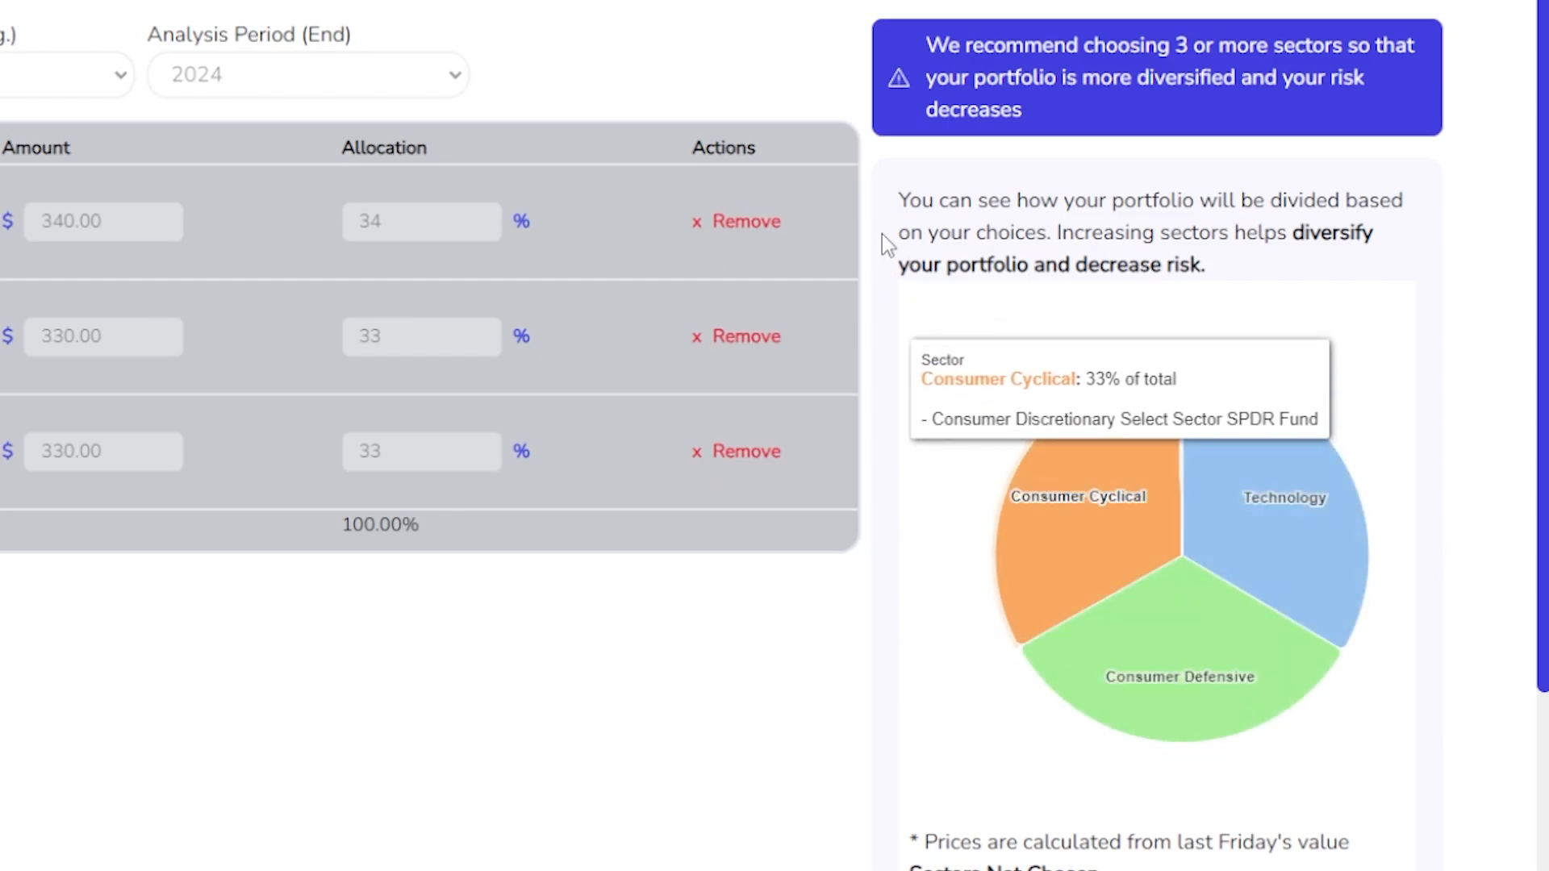
pyautogui.scroll(-5, 1334, 490)
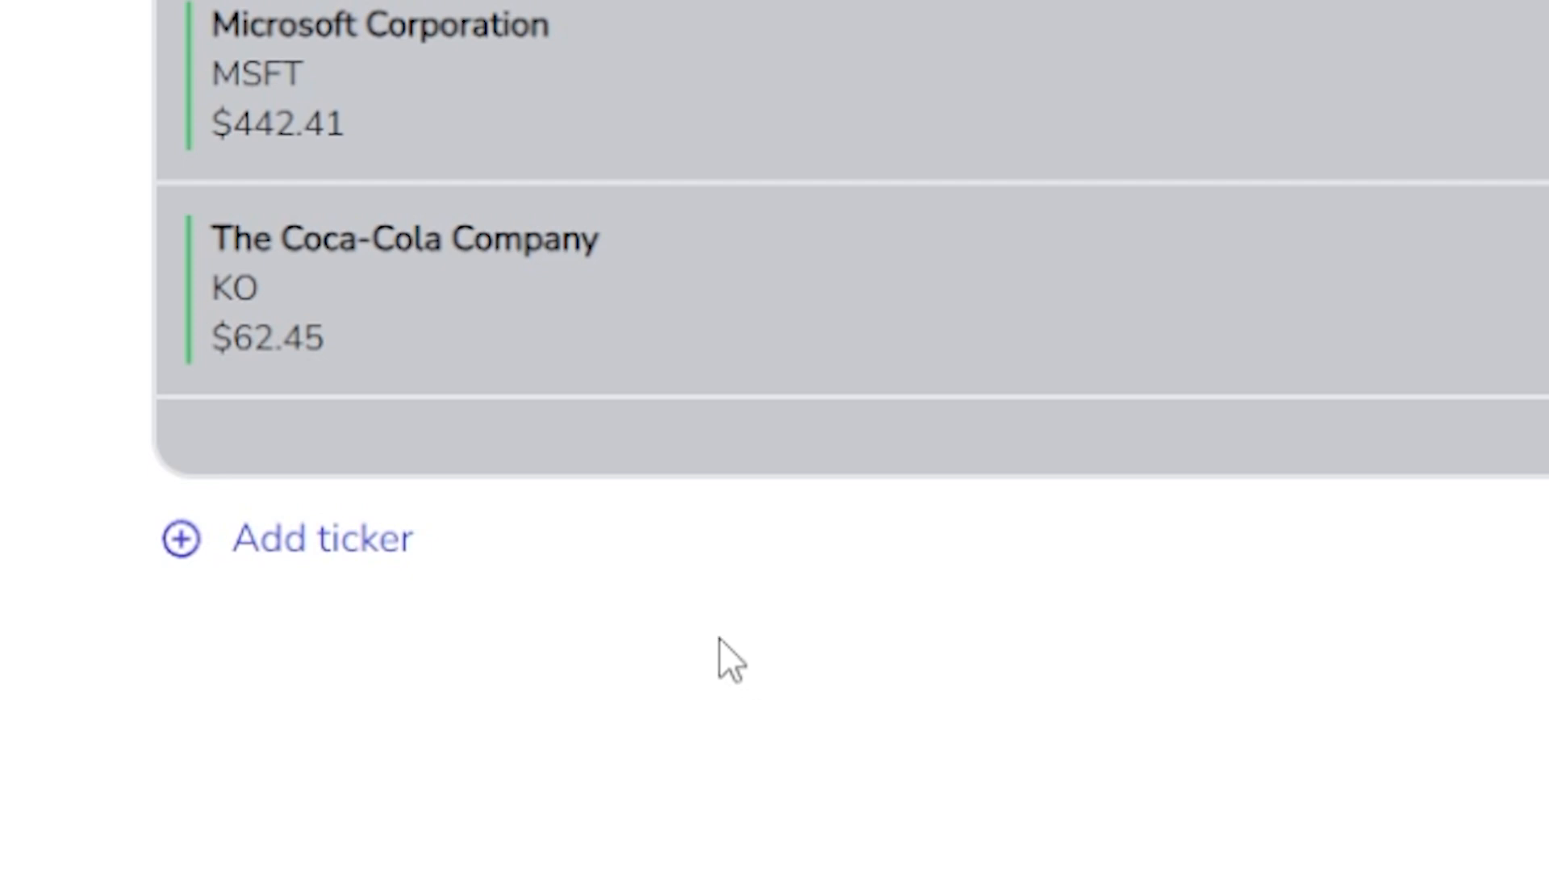
pyautogui.click(361, 552)
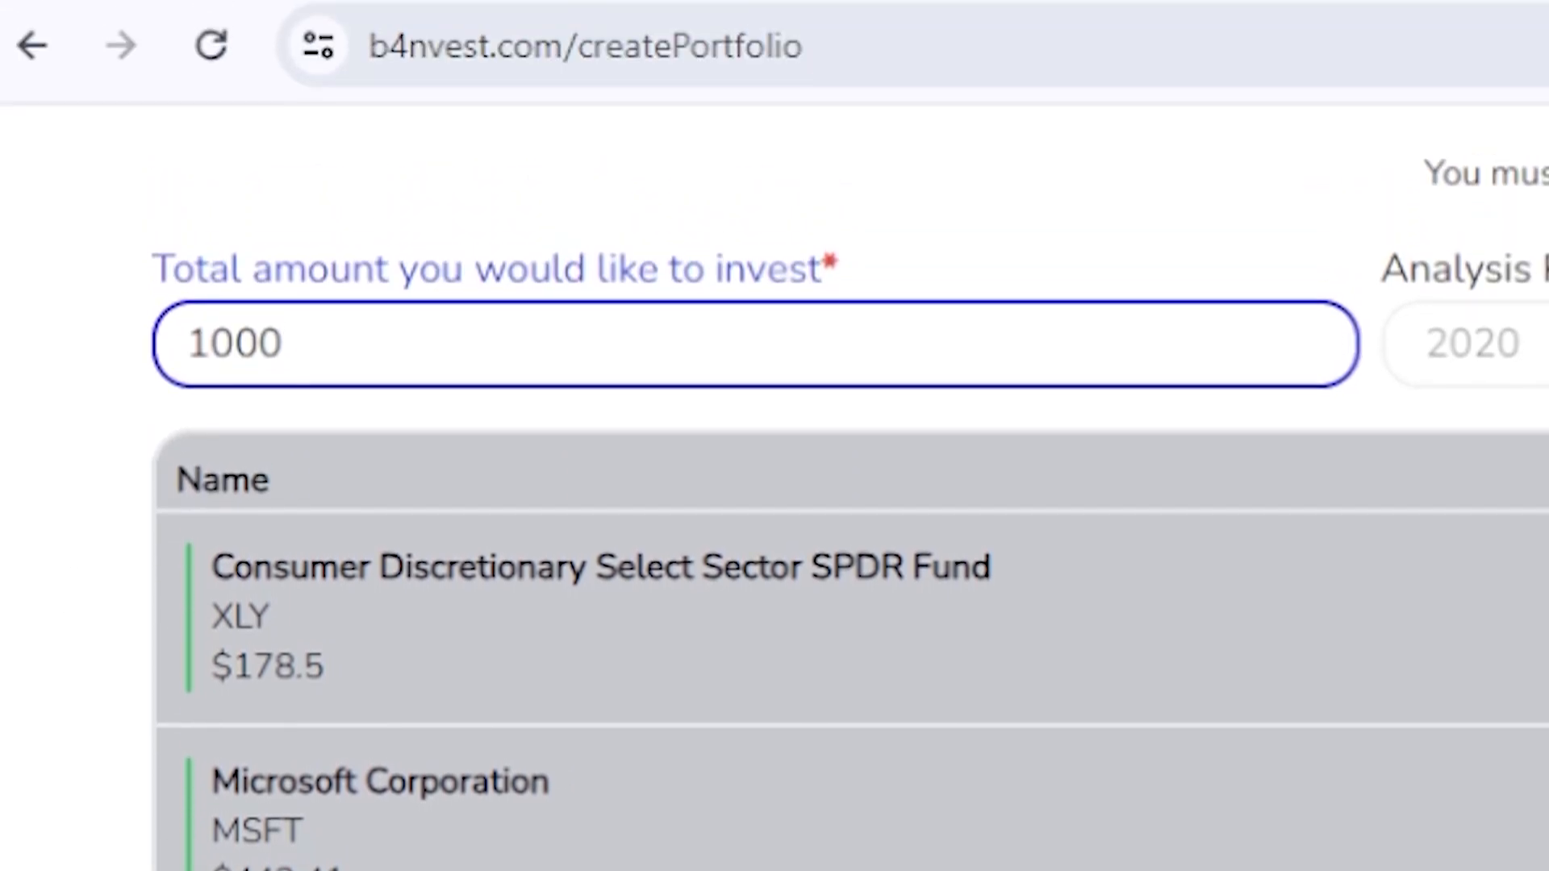
pyautogui.scroll(4, 383, 589)
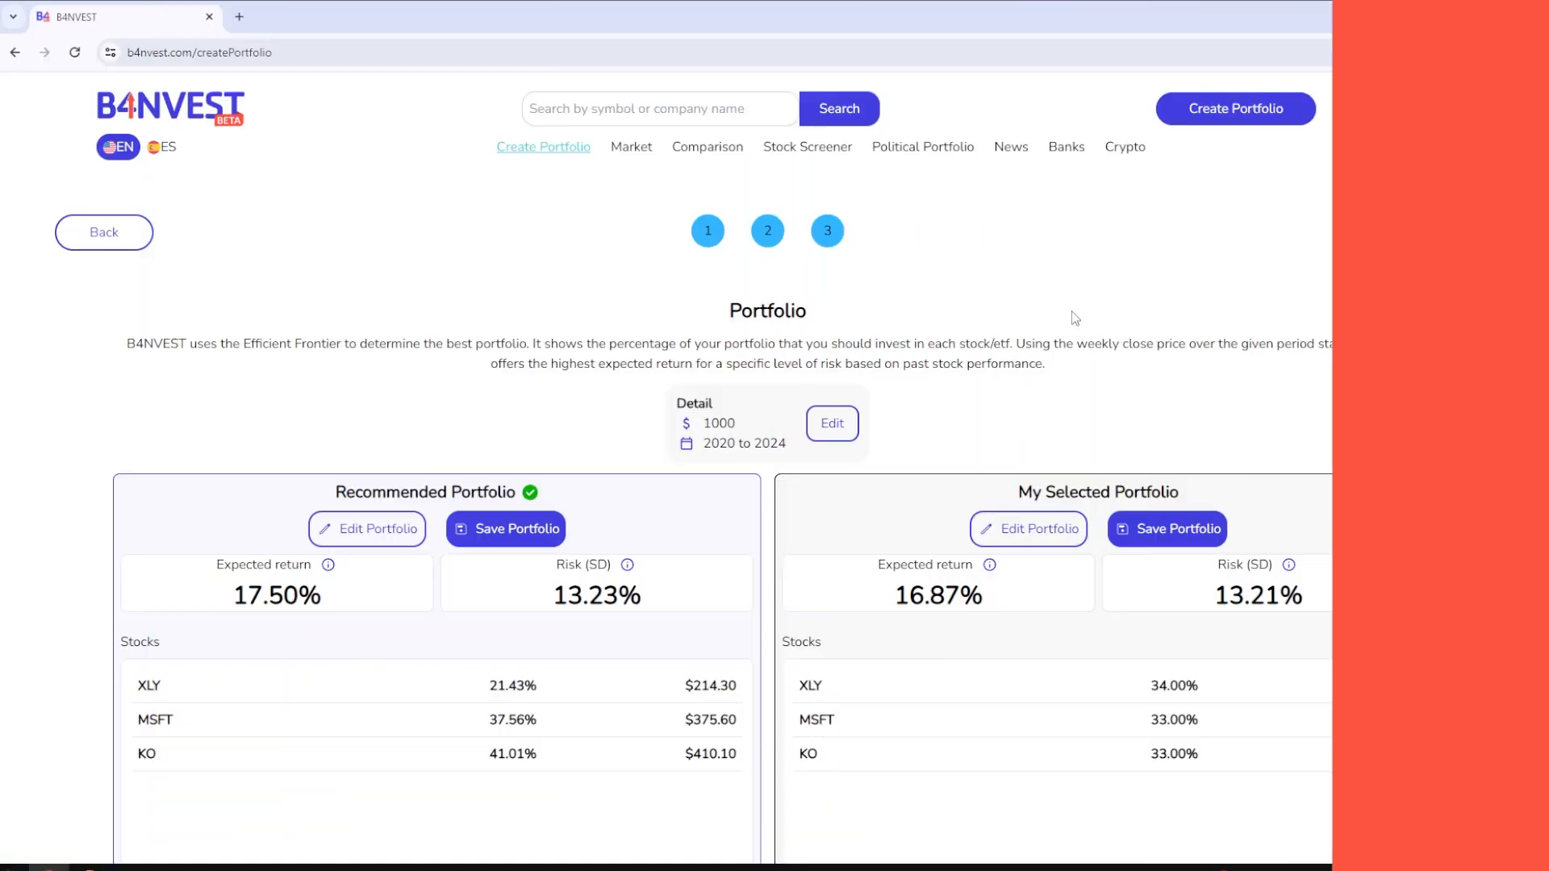
# Compare the expected return, risk and stock allocations of the recommended portfolio and the selected portfolio.
pyautogui.scroll(-1, 1073, 309)
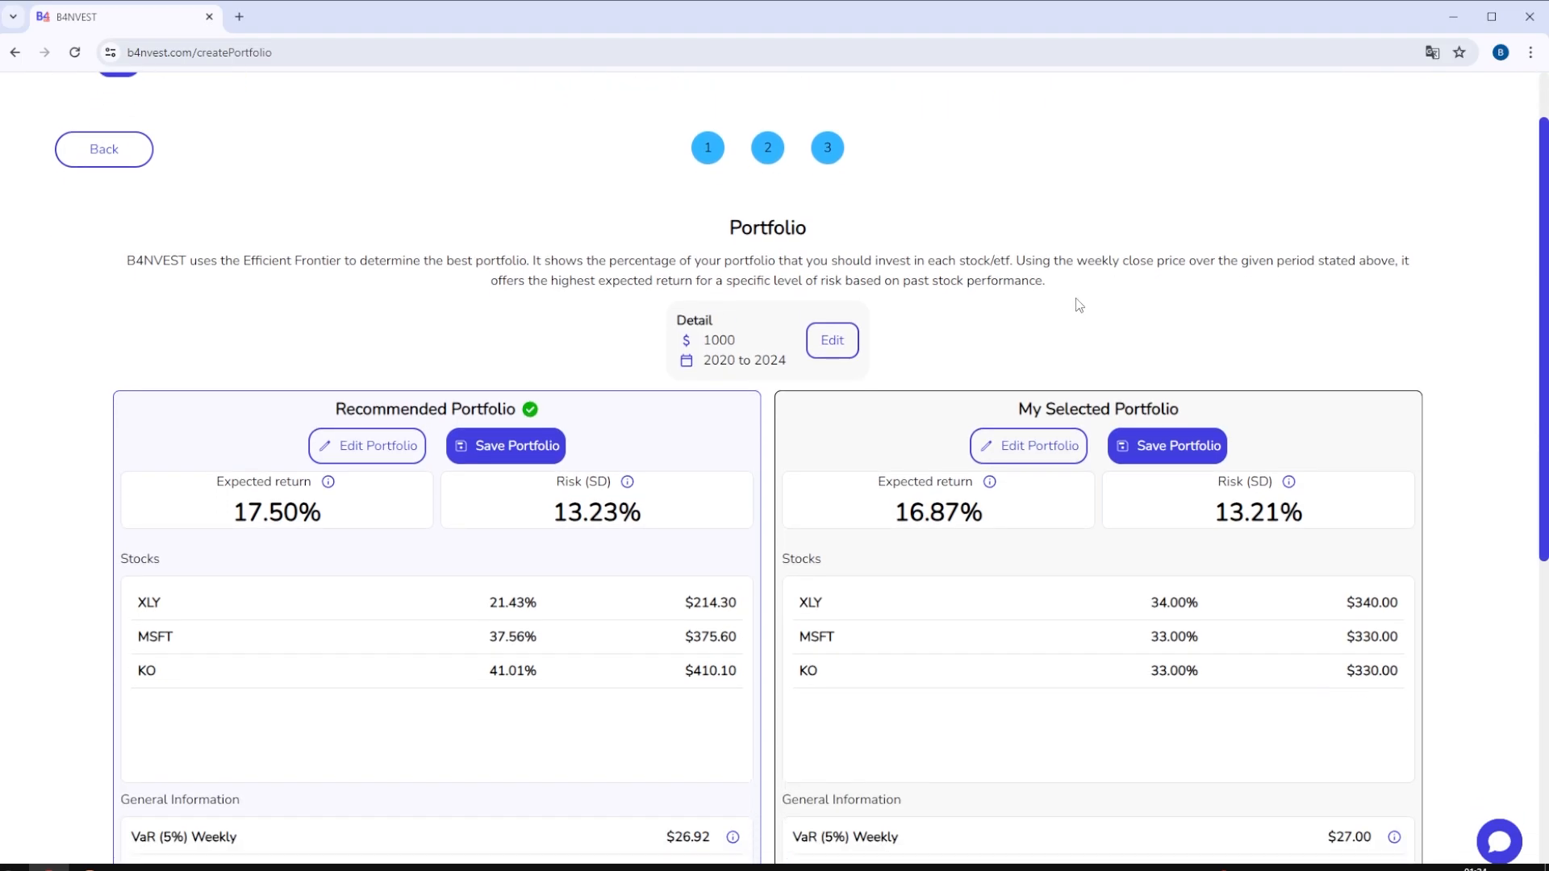
pyautogui.scroll(-1, 1077, 314)
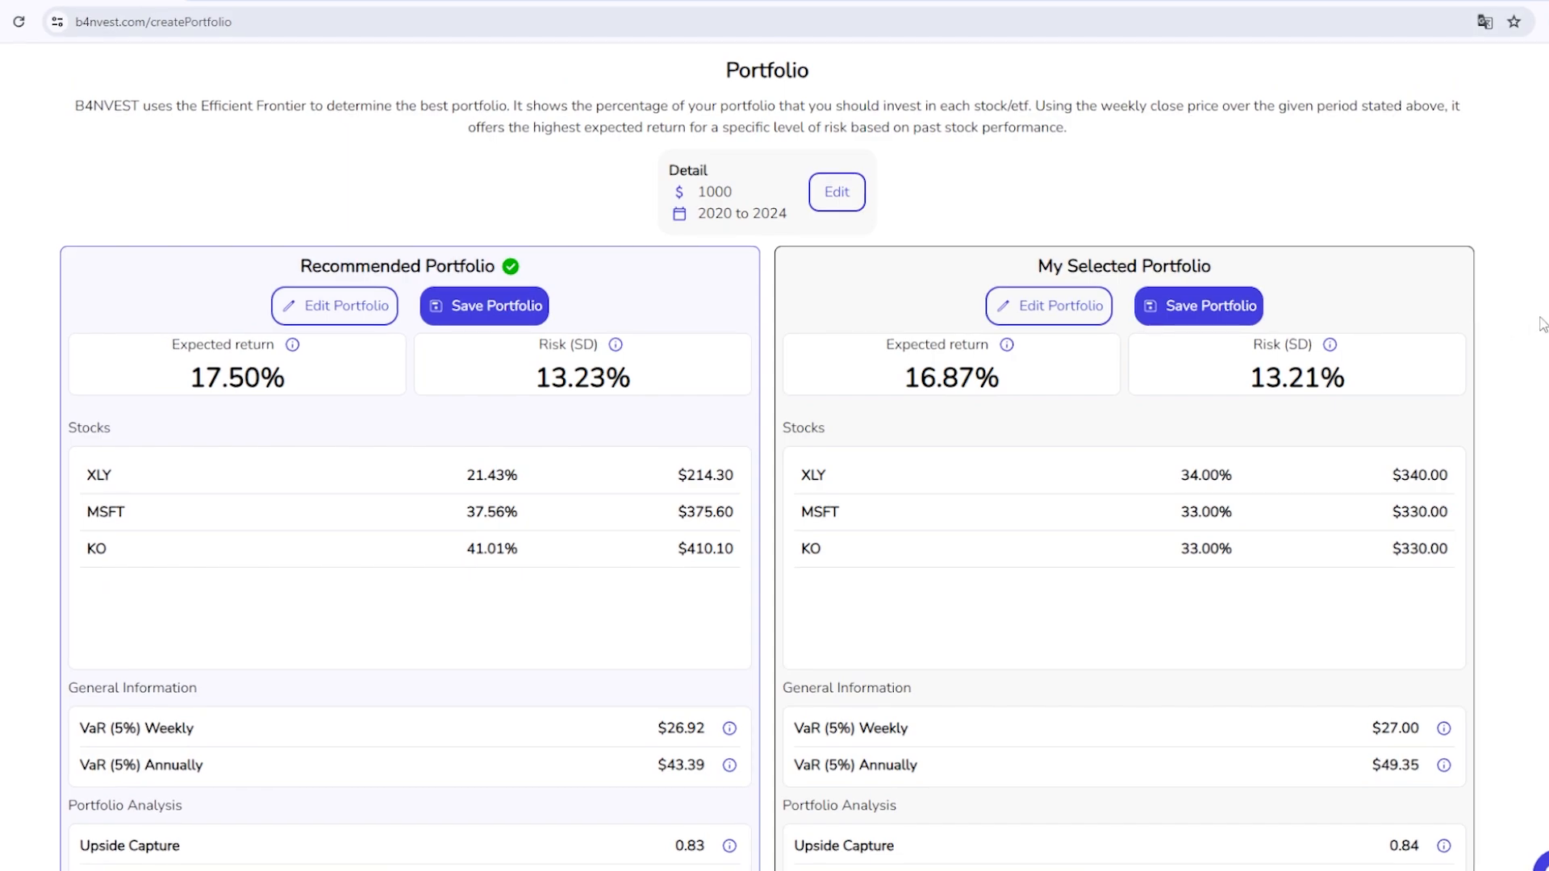
pyautogui.scroll(3, 767, 452)
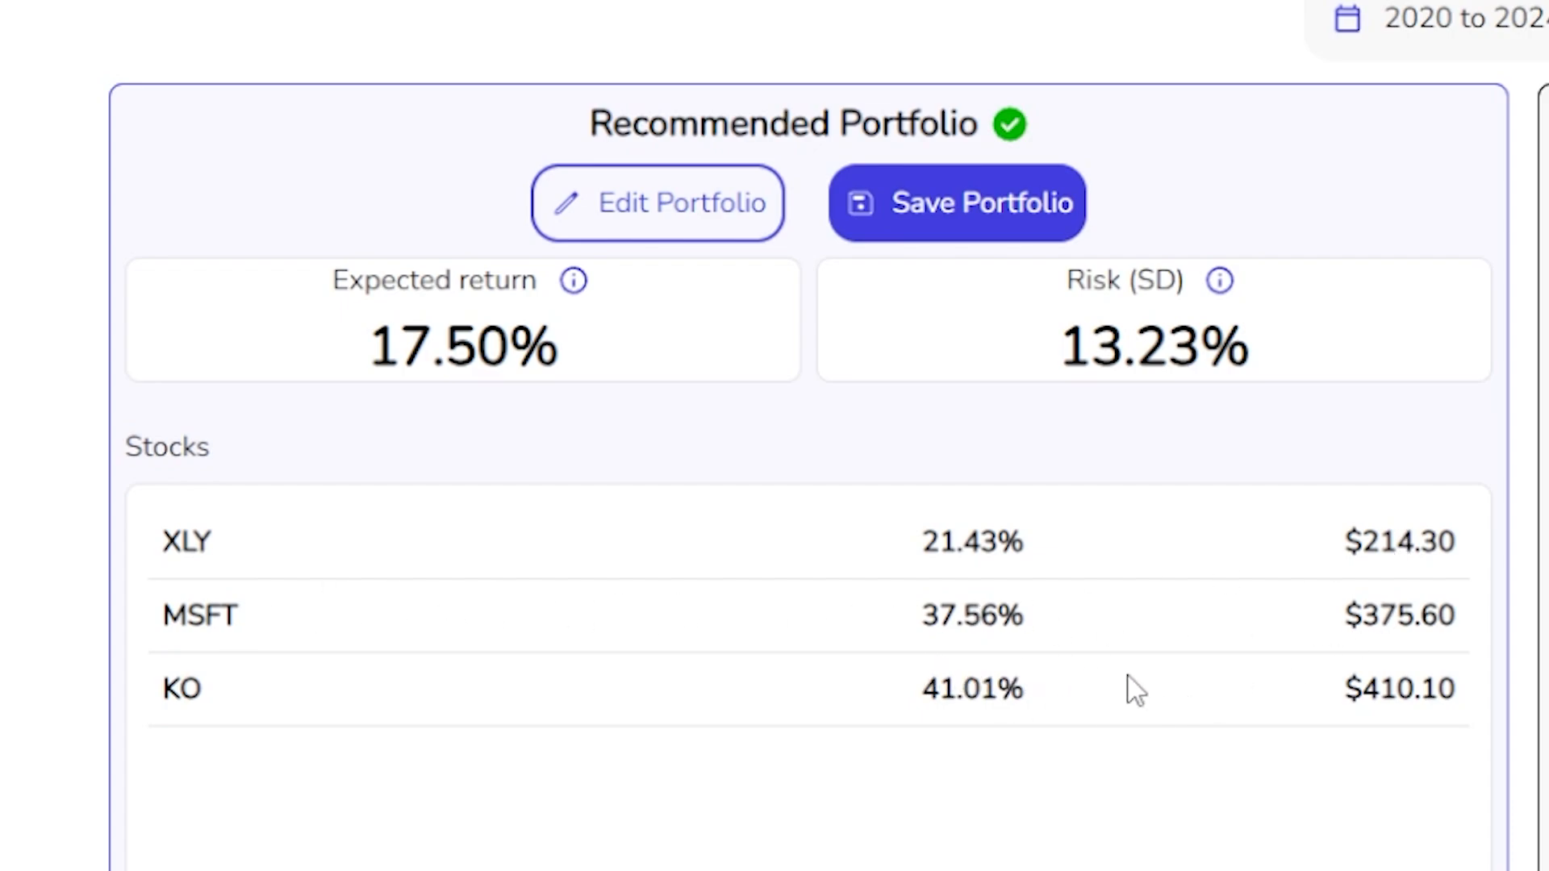
# Examine the recommended portfolio's analysis metrics and its risk-return and sector graphics, and close the graphics again.
pyautogui.scroll(-5, 875, 717)
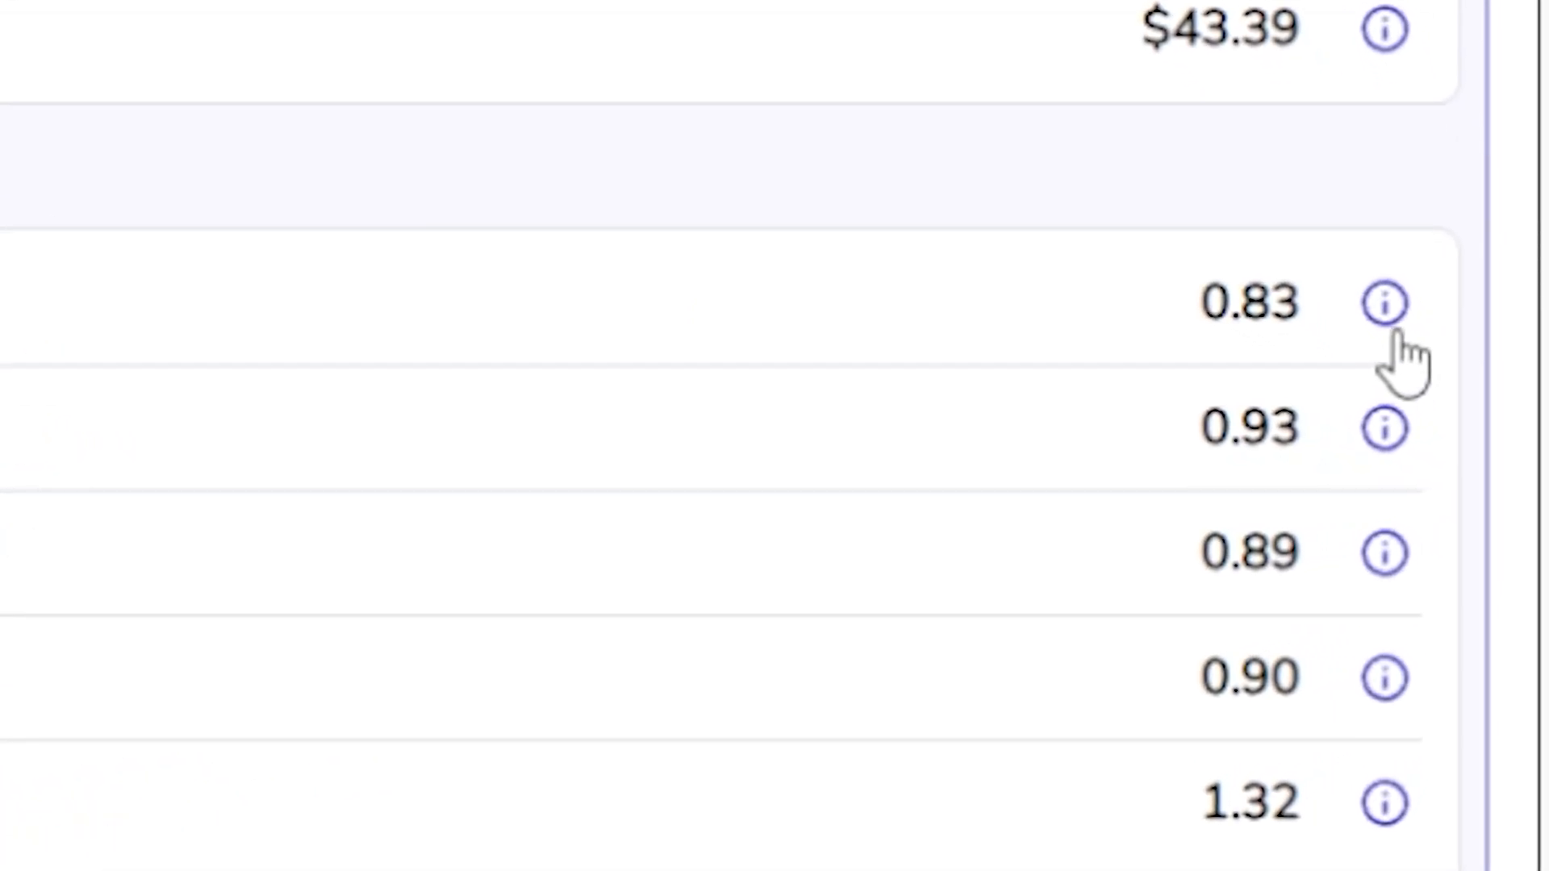
pyautogui.moveTo(1388, 311)
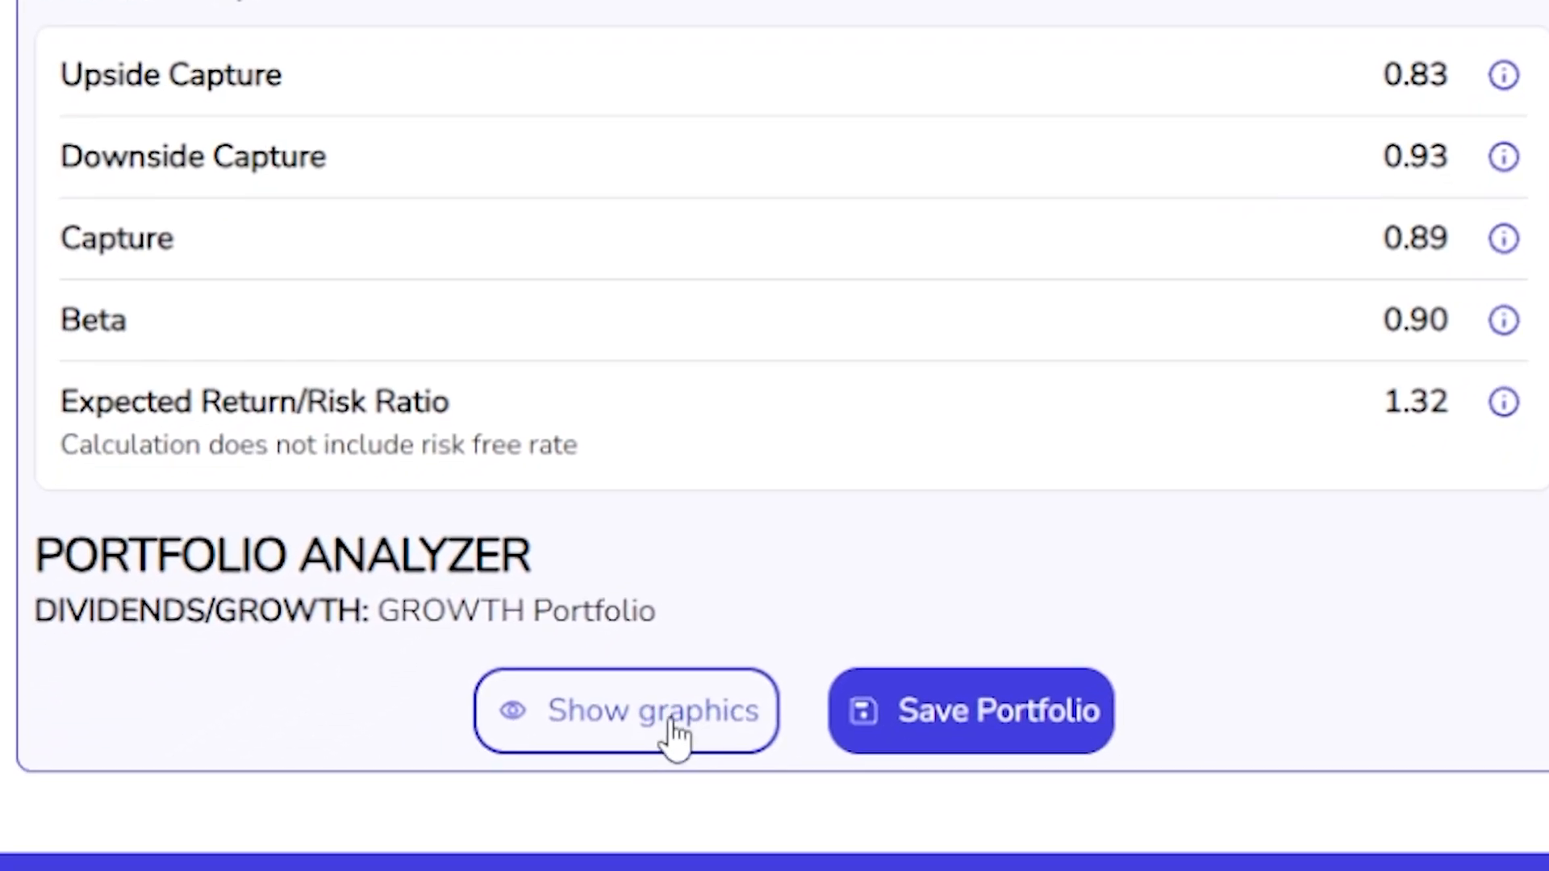
pyautogui.click(658, 734)
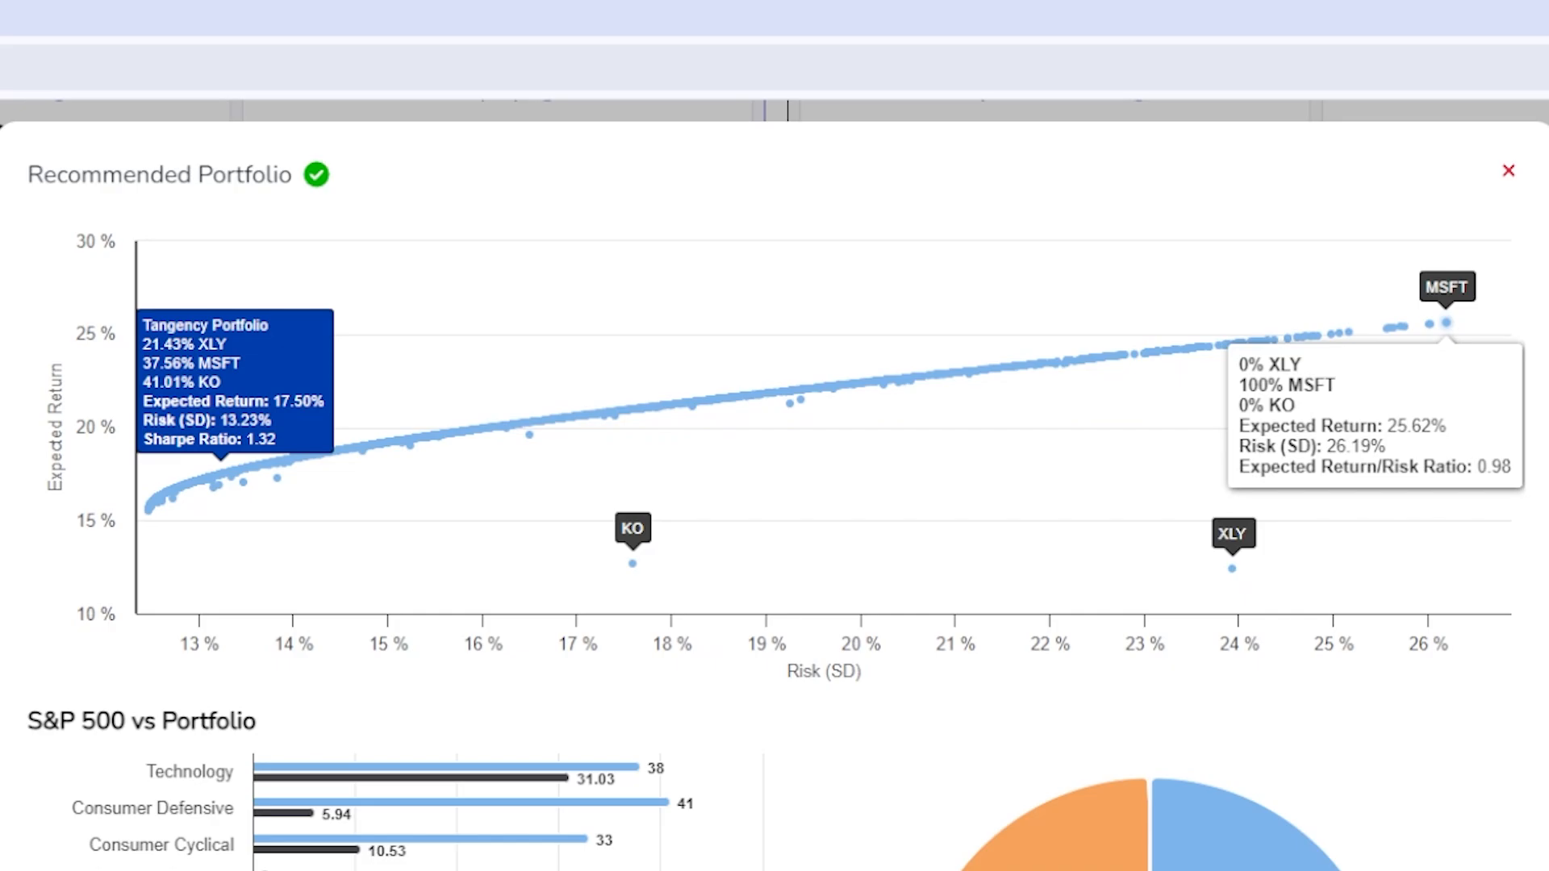
pyautogui.click(1511, 171)
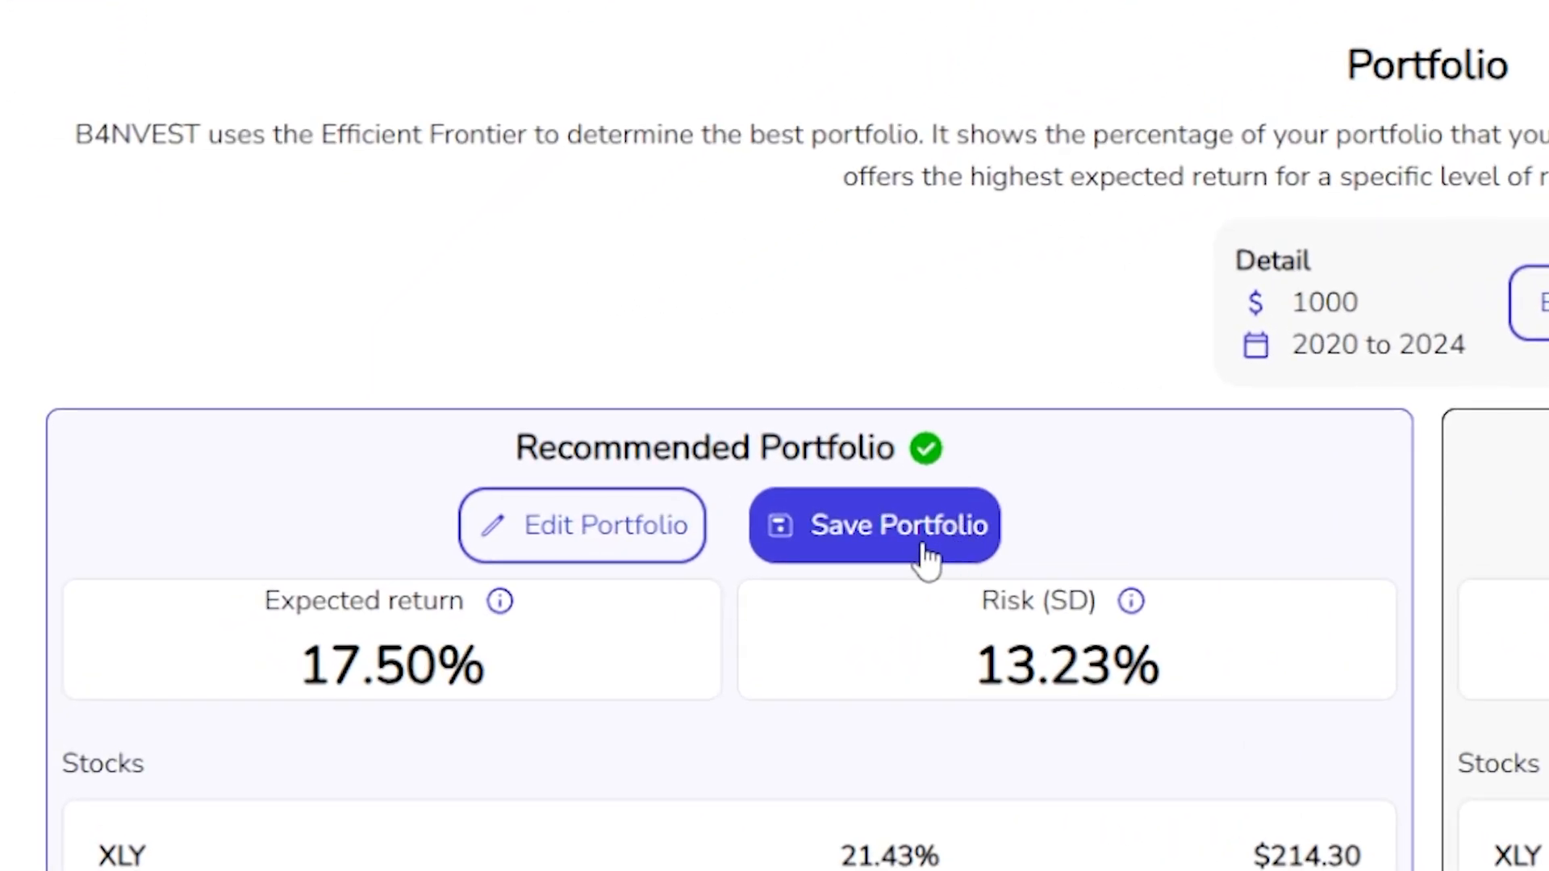
# Request saving the recommended portfolio and open the account creation form from the login page.
pyautogui.click(934, 552)
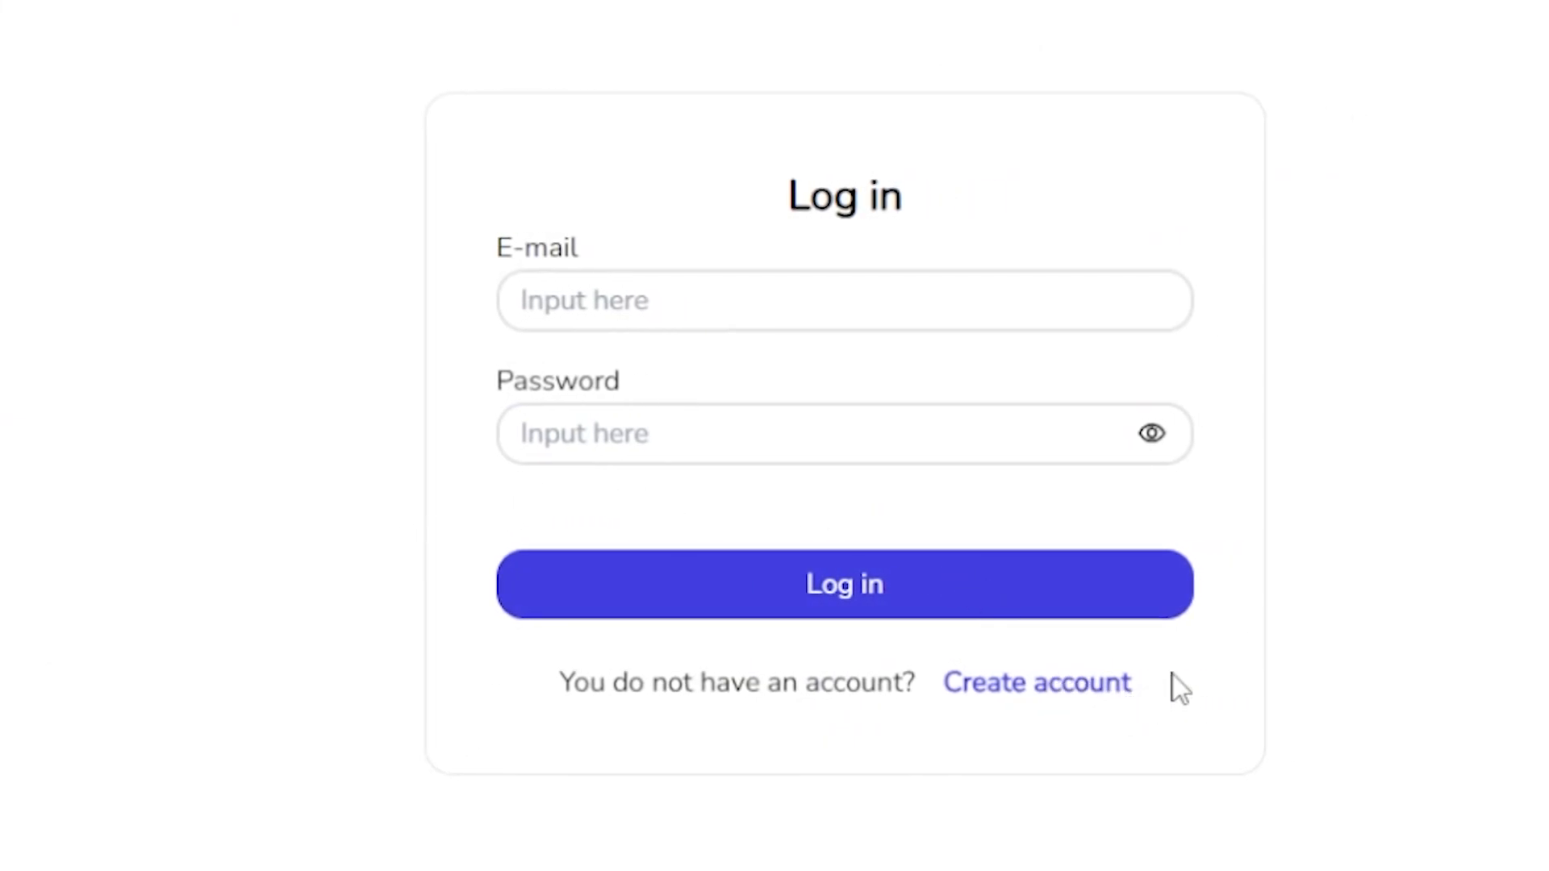
pyautogui.click(1117, 697)
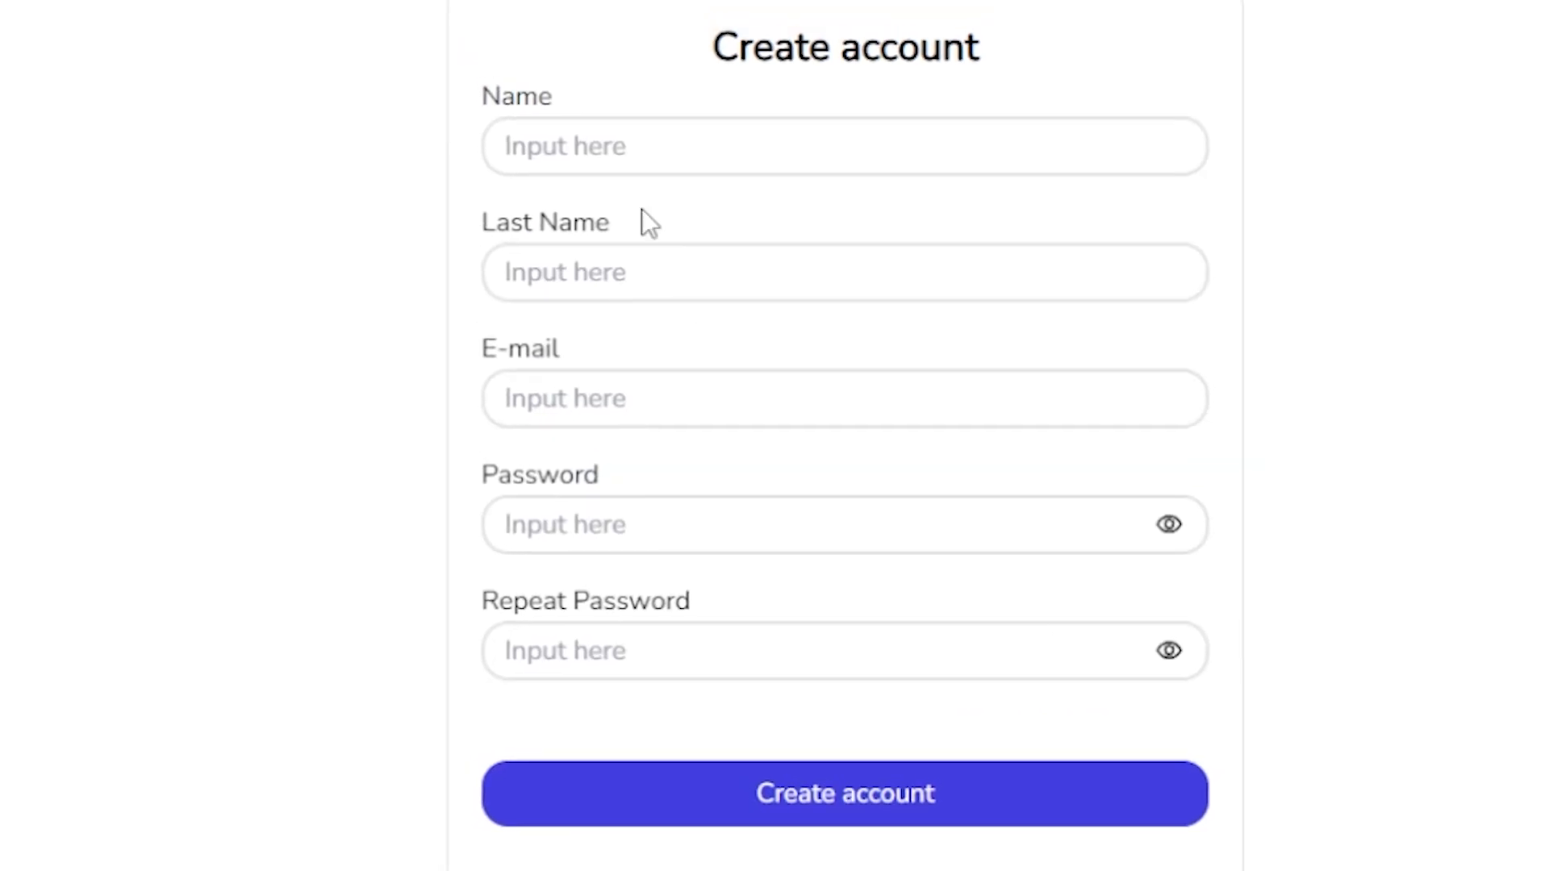
# Fill in the name, last name and e-mail of the new account with the suggested entries.
pyautogui.click(643, 186)
pyautogui.click(726, 246)
pyautogui.click(766, 298)
pyautogui.click(761, 366)
pyautogui.click(751, 415)
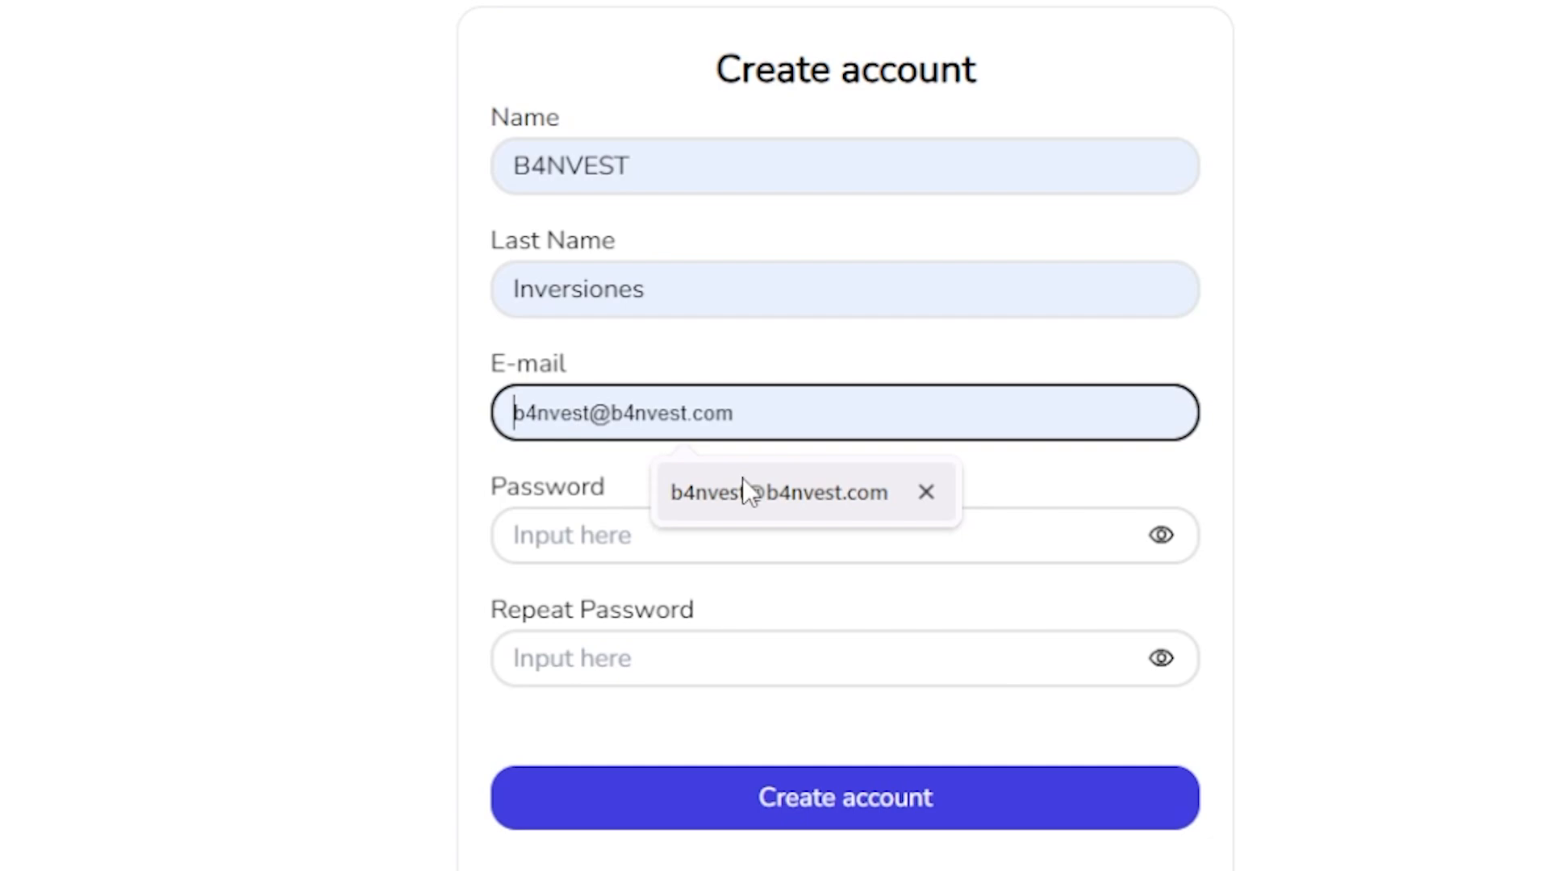
pyautogui.click(744, 491)
# Enter the account password and its repetition, and submit the new account.
pyautogui.click(688, 529)
pyautogui.write('1234')
pyautogui.click(736, 646)
pyautogui.write('123456')
pyautogui.click(936, 801)
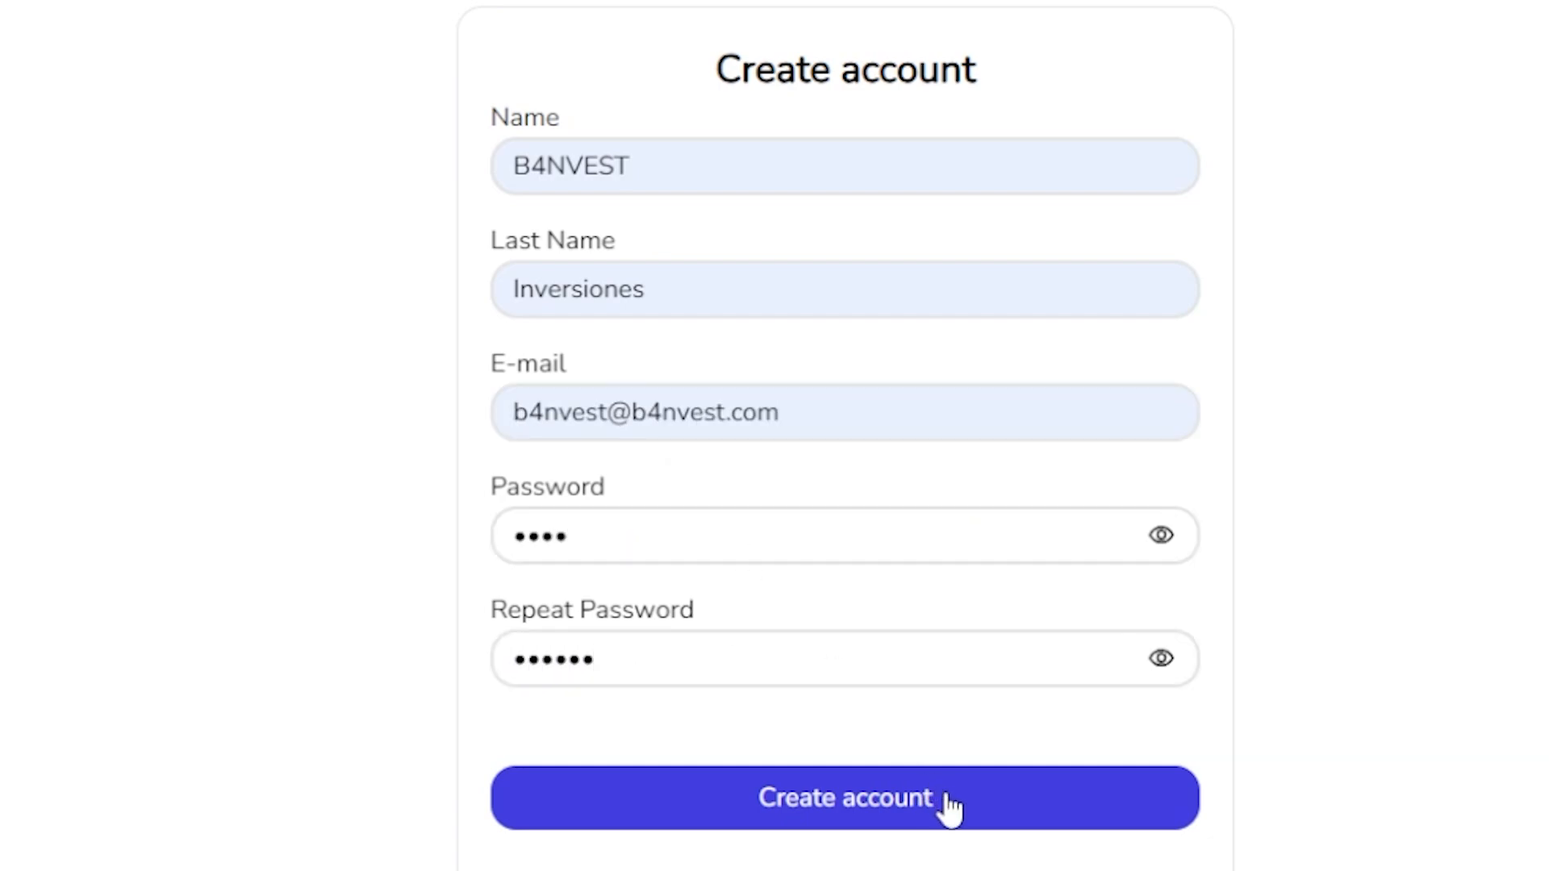